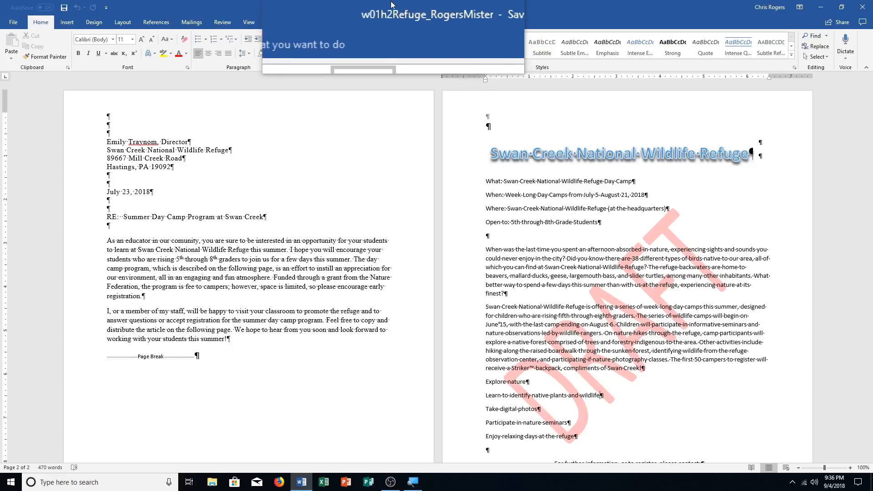
- Save a copy of the document in Documents, changing the w01h2Refuge part of its file name to w01h3Refuge
click(13, 22)
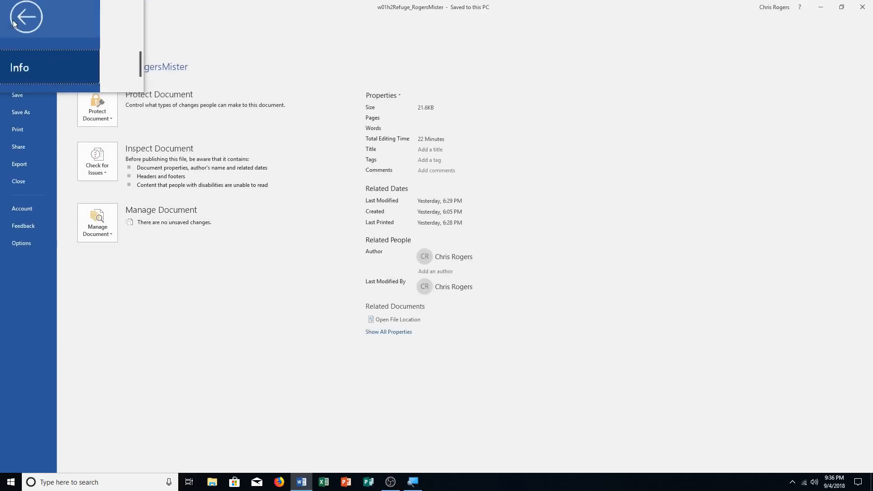
click(13, 22)
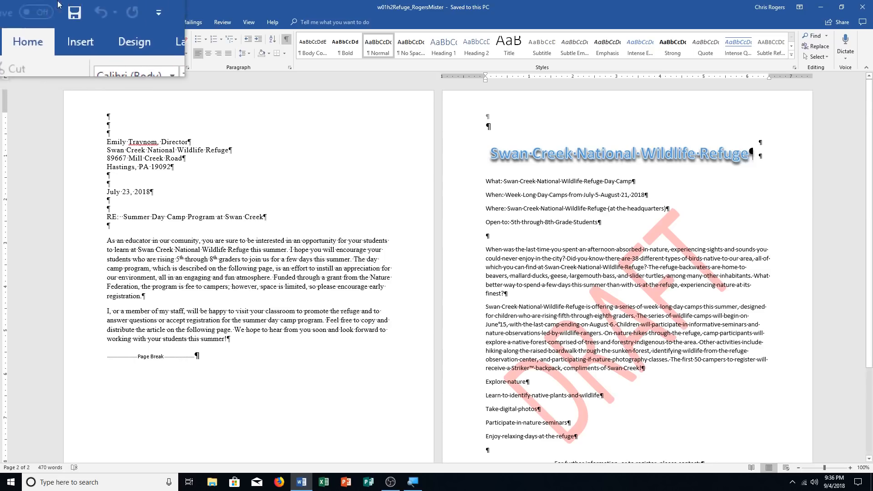
click(13, 22)
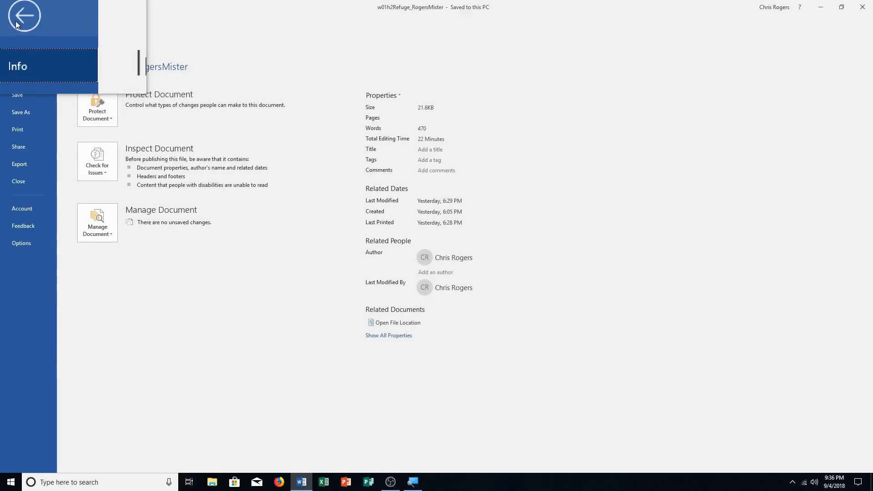
click(21, 118)
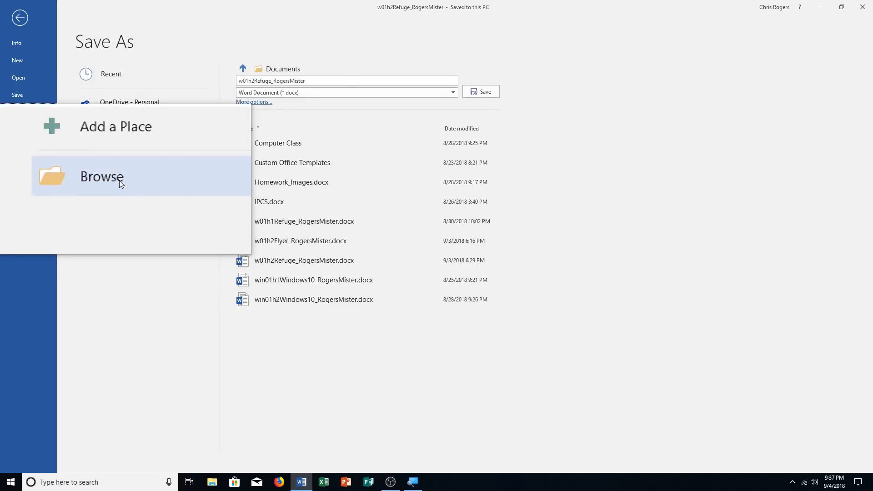
click(255, 82)
click(255, 82)
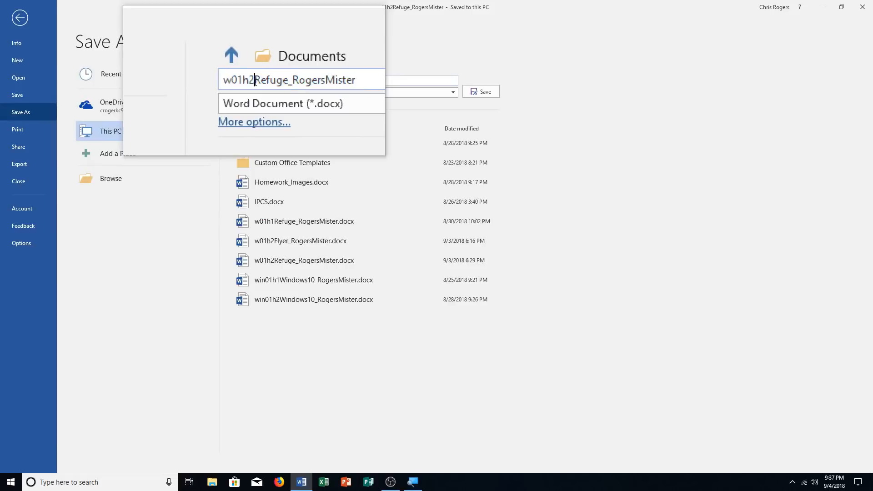
key(BackSpace)
text(3)
key(Return)
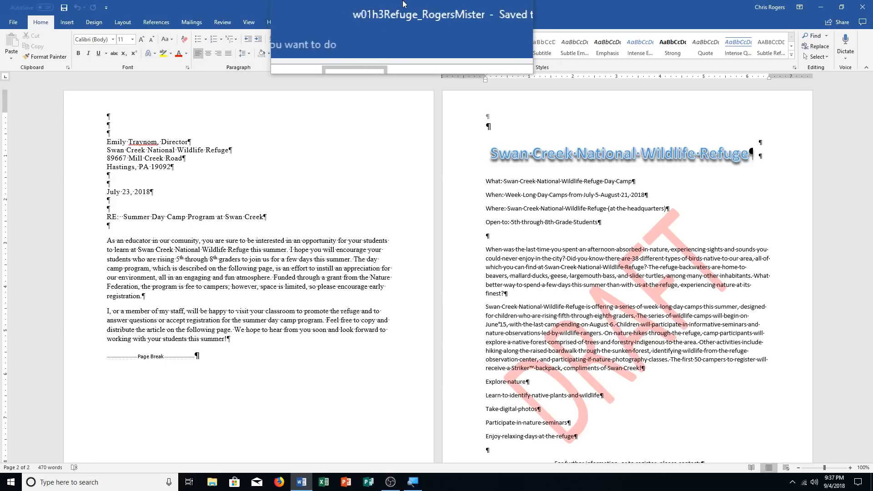
- Enter "Summer Camp Information" as the comments in the document's advanced properties
click(15, 23)
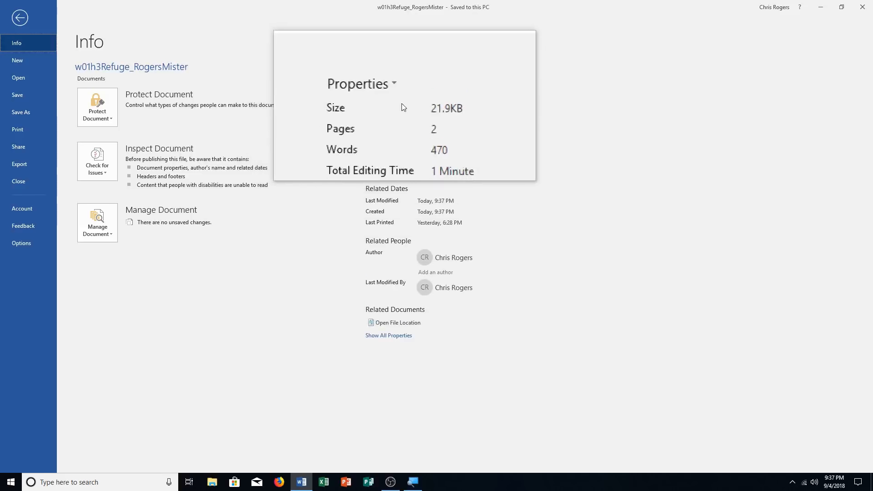
click(399, 96)
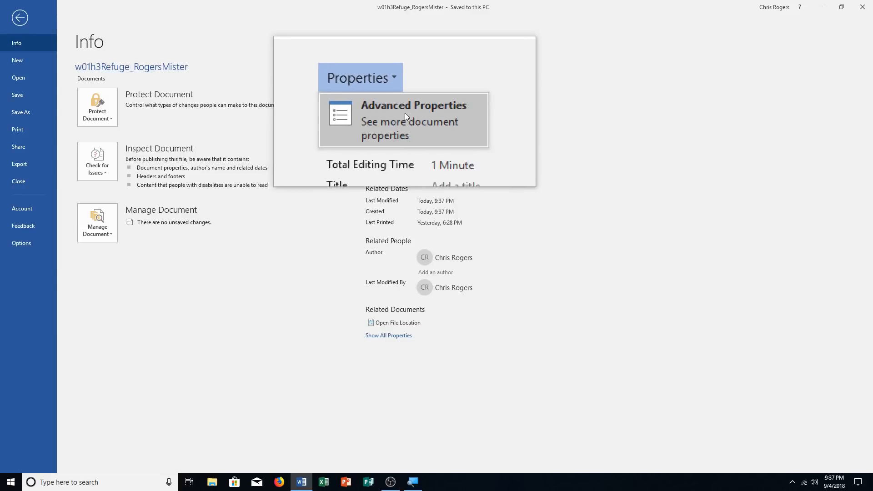
click(405, 113)
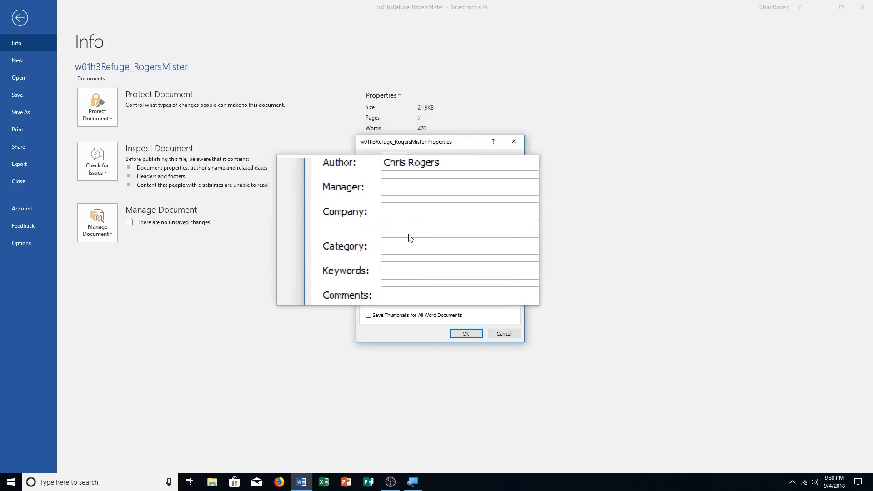
click(408, 265)
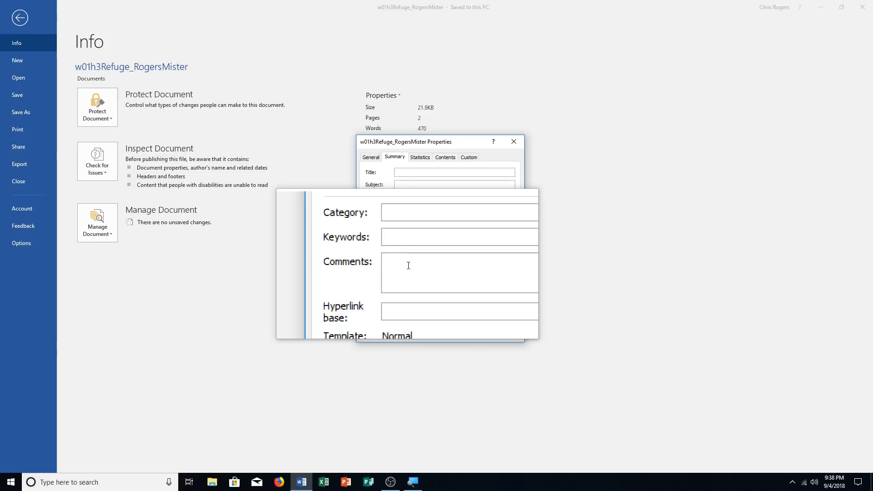
text(Summer Camp Information)
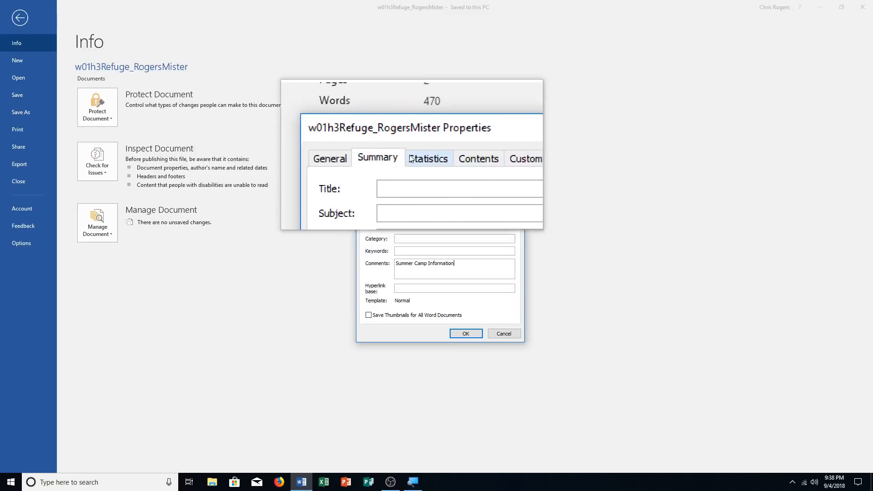
- Add a custom Project property of type Text with the value "School Information" and apply the document properties
click(460, 160)
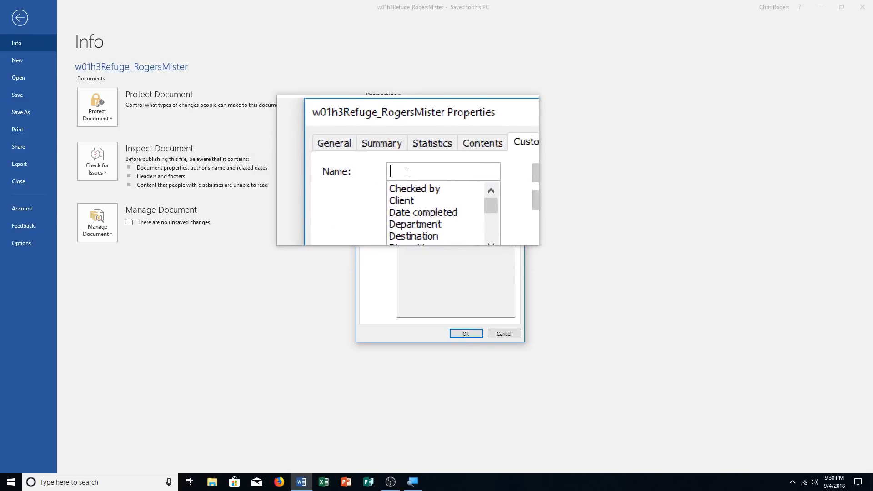
scroll(417, 201, down, 1)
scroll(416, 201, down, 4)
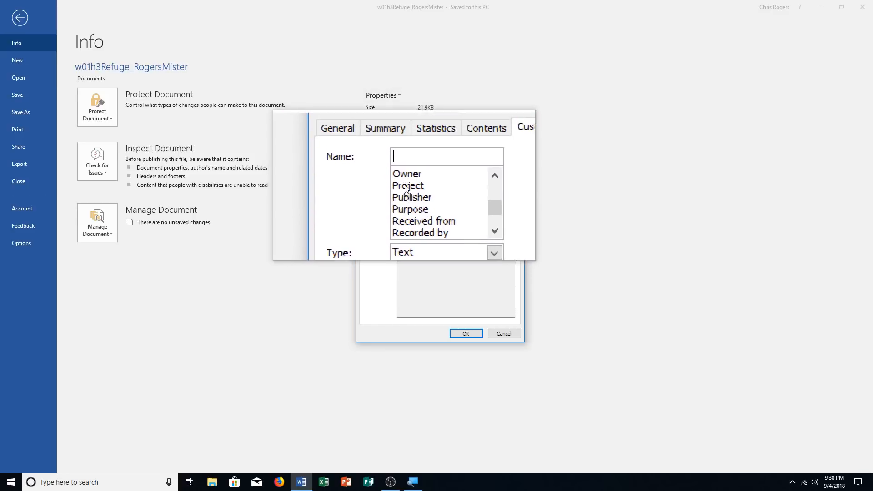
click(407, 184)
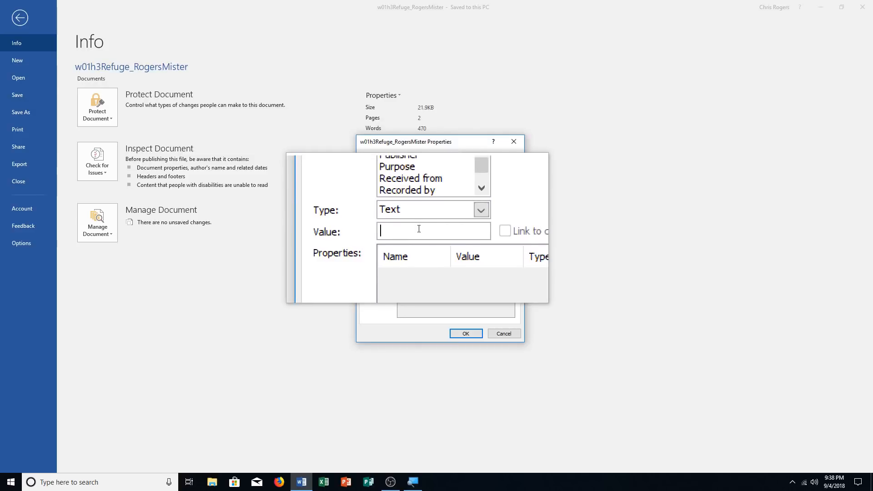
text(School Information)
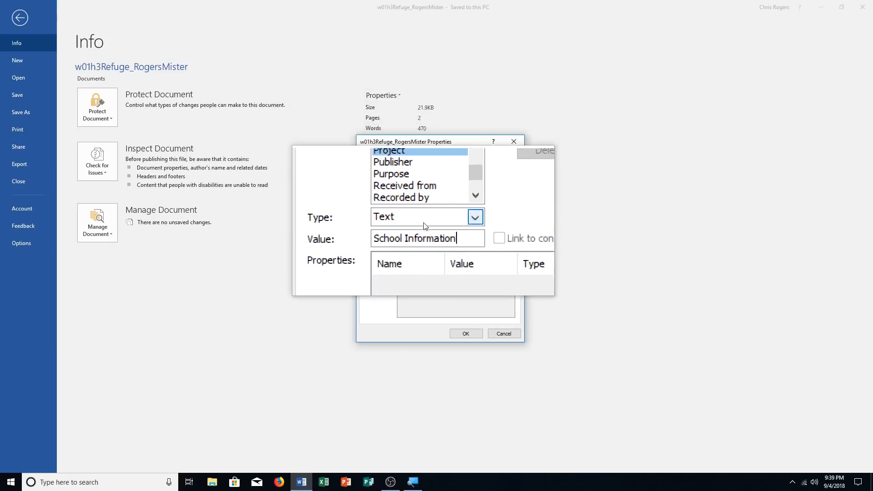
click(490, 172)
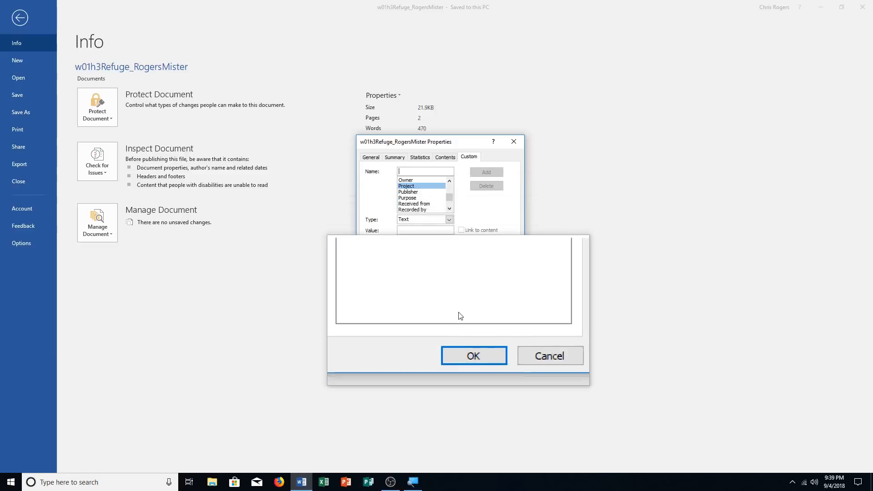
click(460, 336)
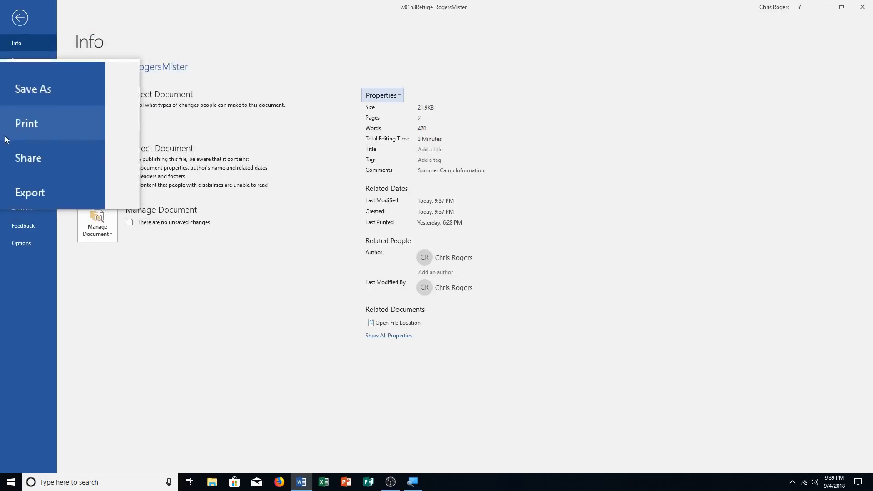
- Print all pages of the document with the Microsoft Print to PDF printer
click(21, 131)
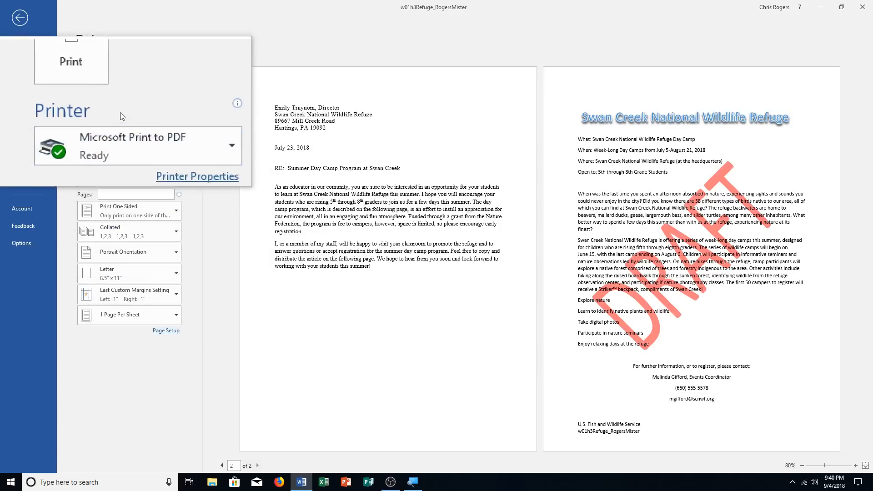
click(129, 131)
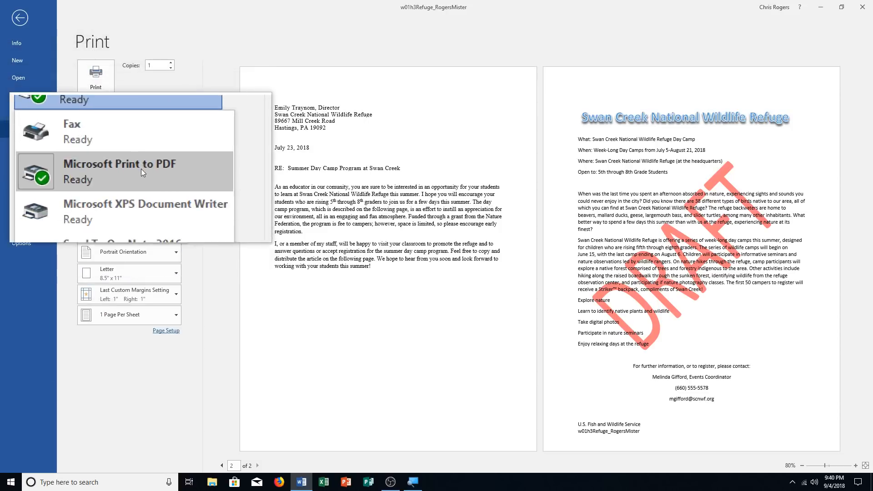
click(132, 167)
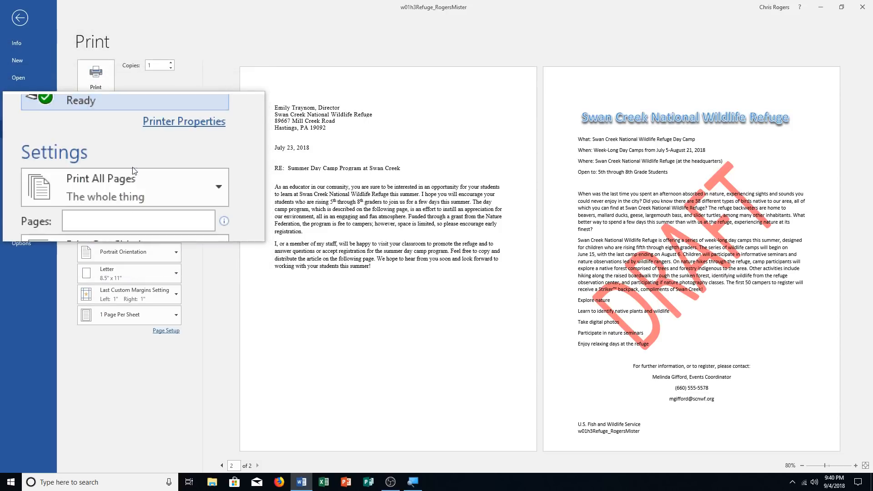
click(99, 76)
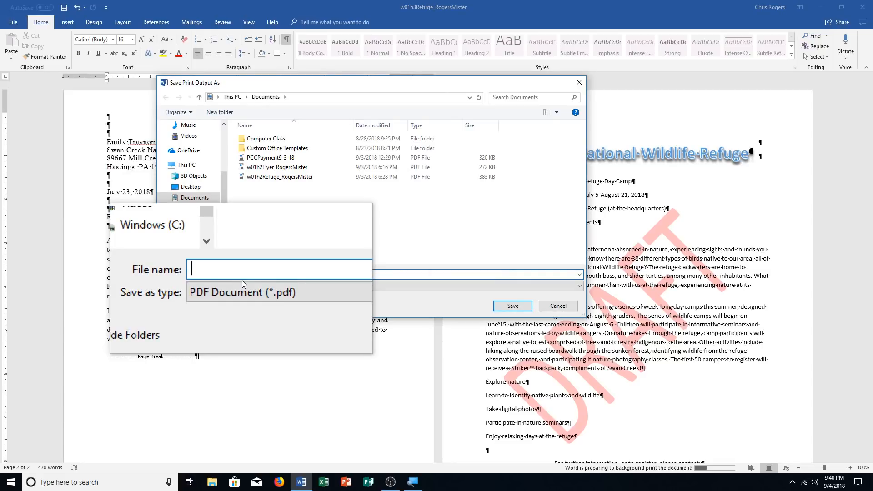
- Save the PDF output in Documents under the same name as the document, starting with w01h3Refuge and including the name suffix
text(w0)
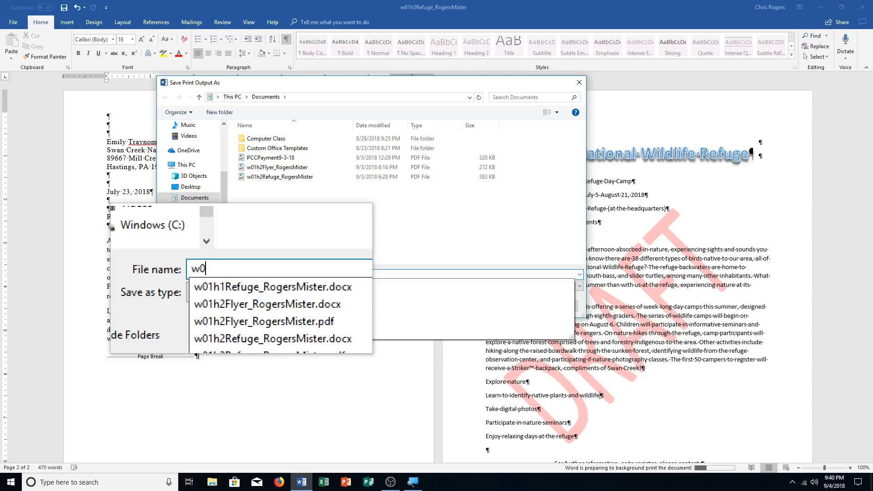
text(1h3Regu)
key(BackSpace)
key(BackSpace)
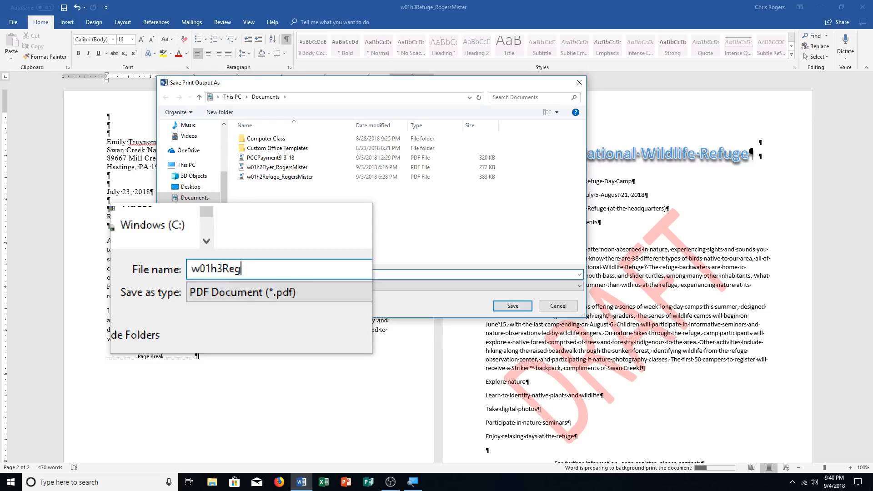
text(fuge_R)
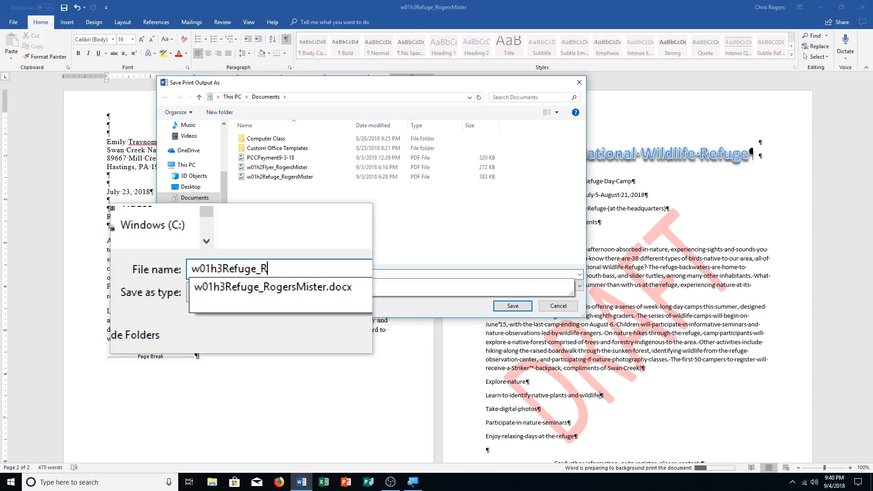
text(ogersMister)
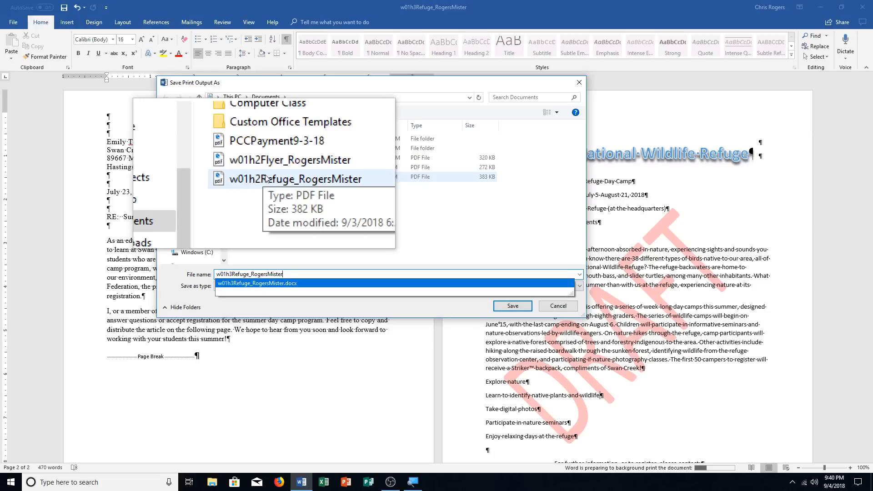
click(507, 306)
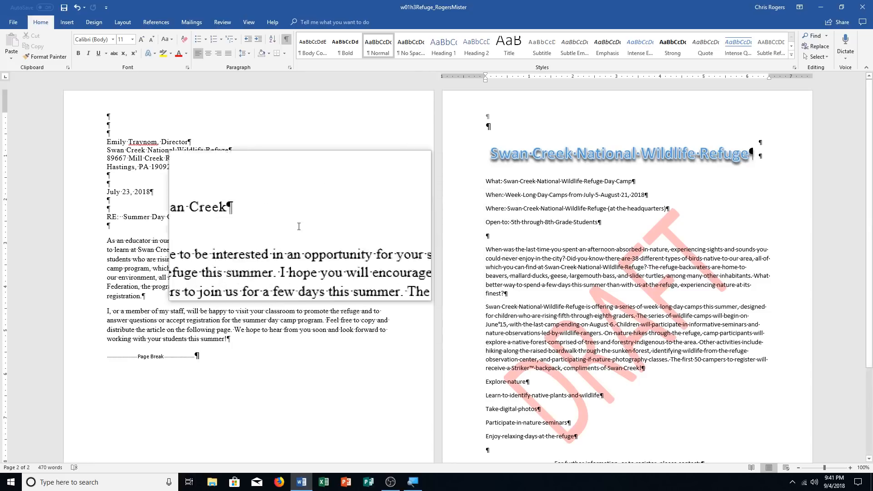
- Run the Compatibility Checker with Word 97-2003 excluded from the versions shown, and save the document
click(11, 21)
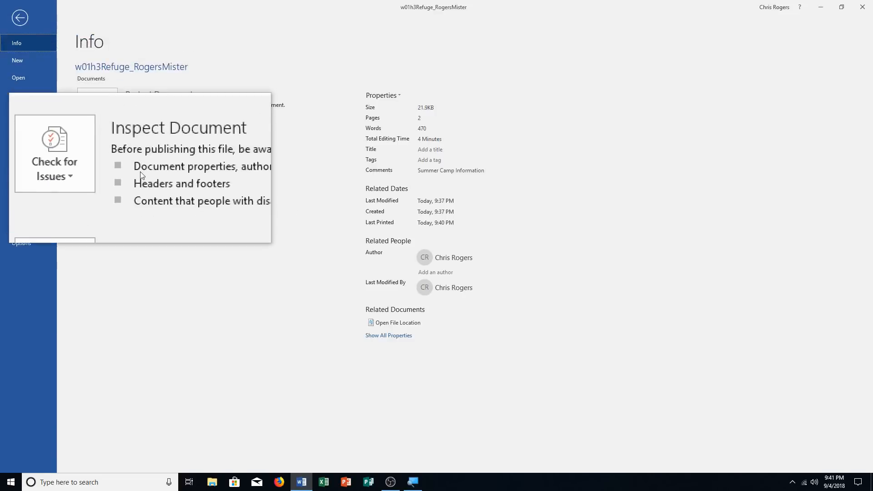
click(101, 166)
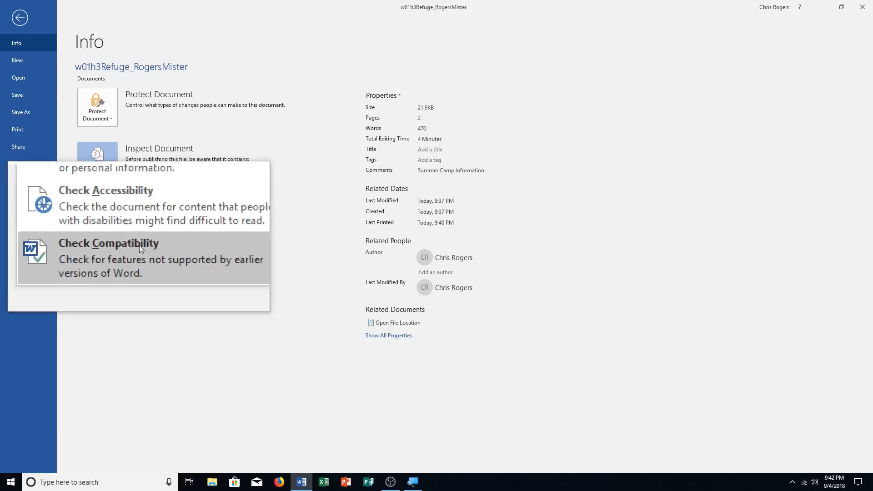
click(138, 253)
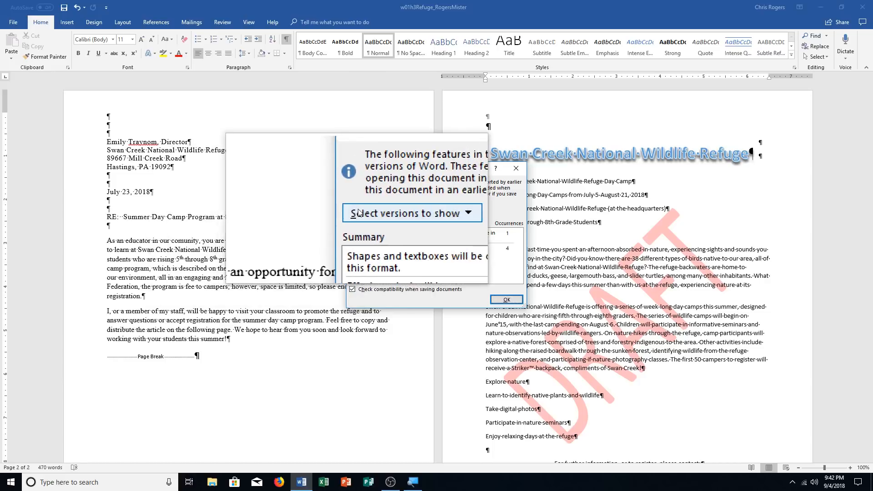
click(391, 213)
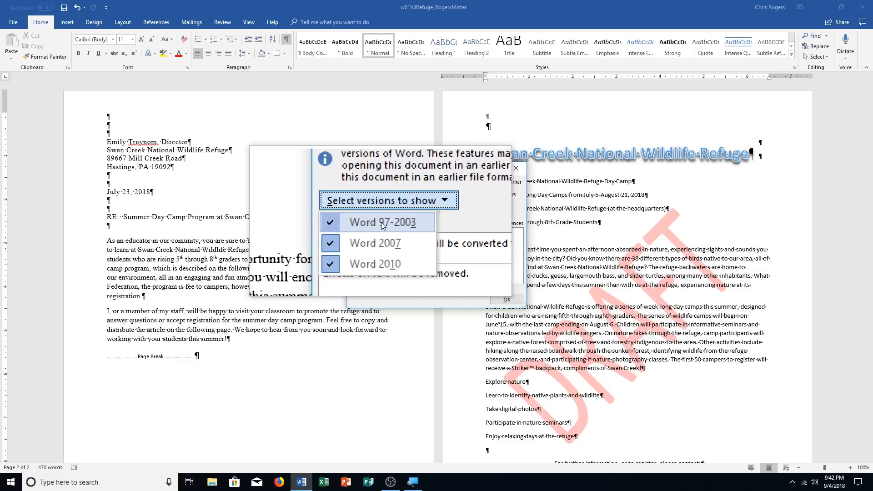
click(381, 222)
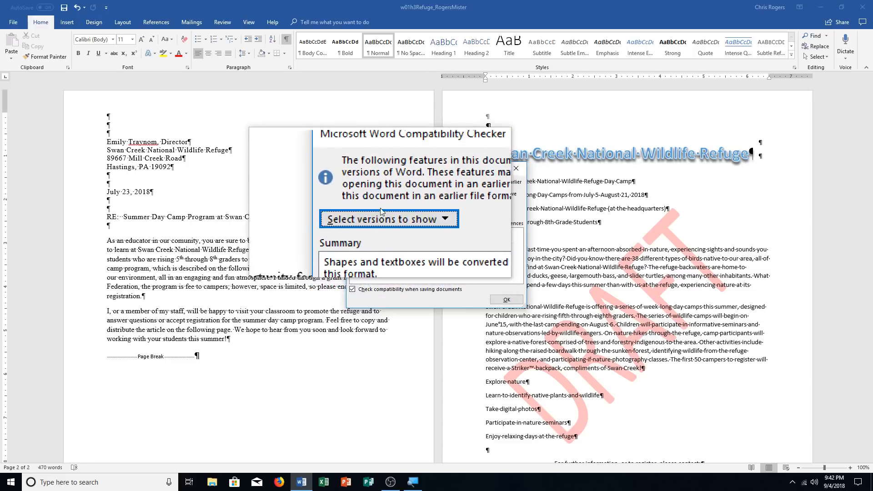
click(381, 211)
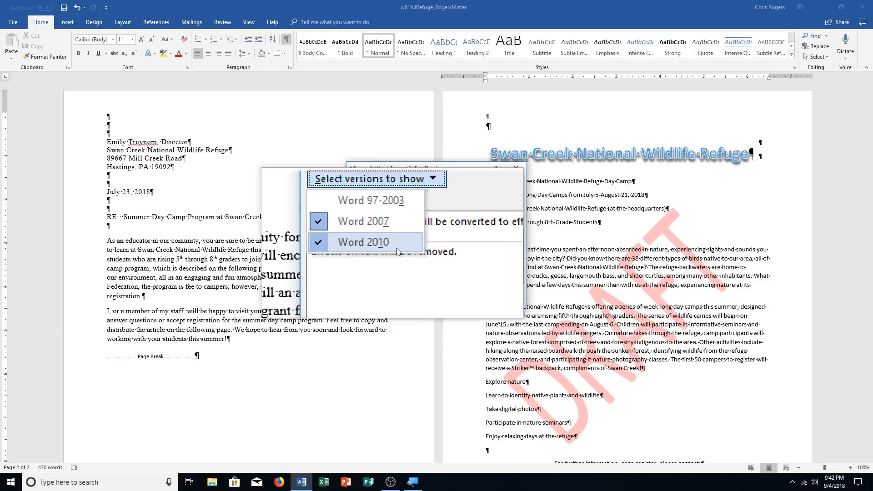
click(408, 266)
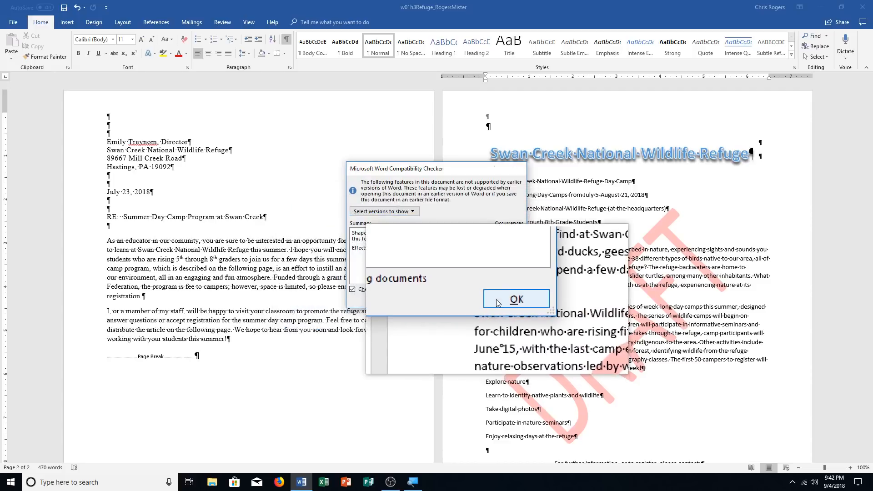
click(496, 300)
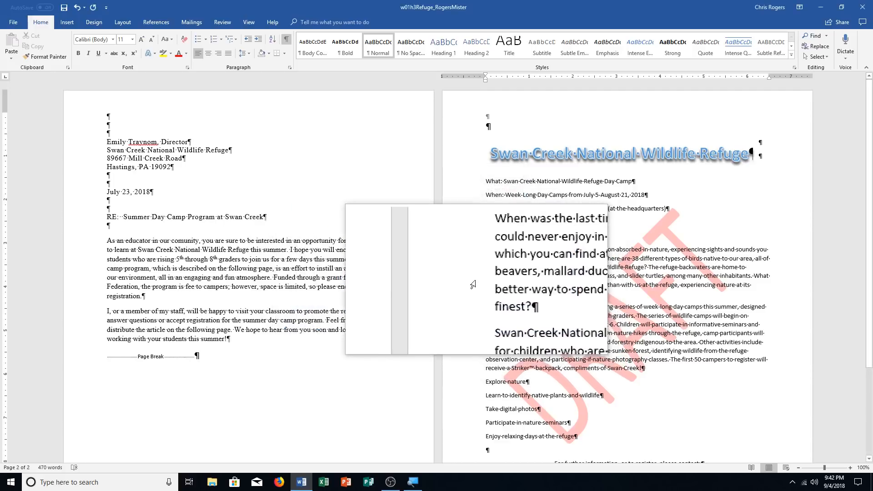
click(65, 8)
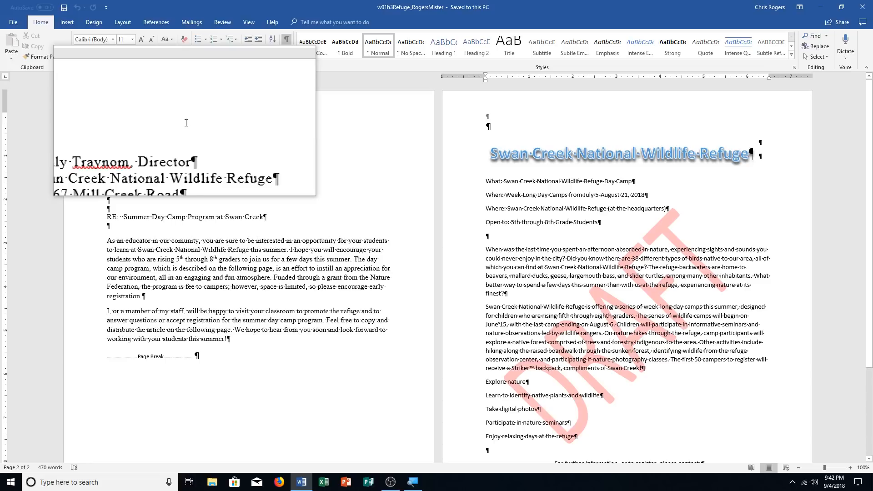
- Close the refuge document and open w01h3NewEmployee from the Downloads folder with editing enabled
click(14, 22)
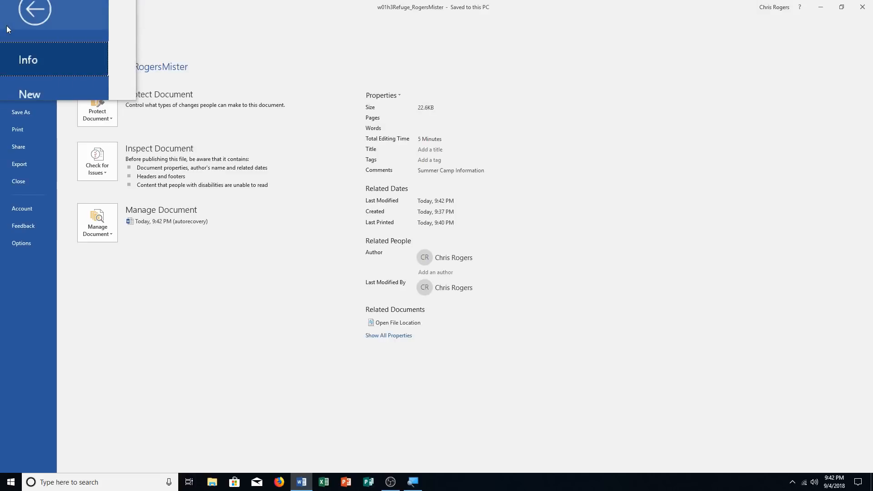
click(15, 182)
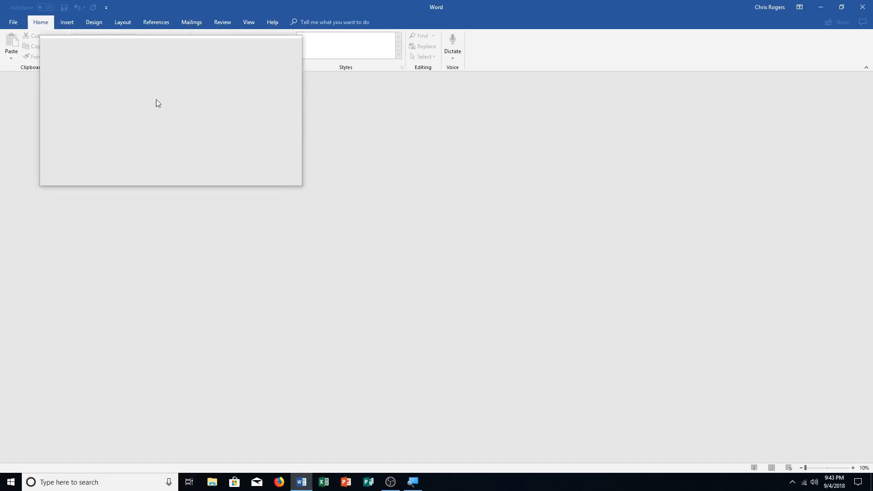
click(18, 20)
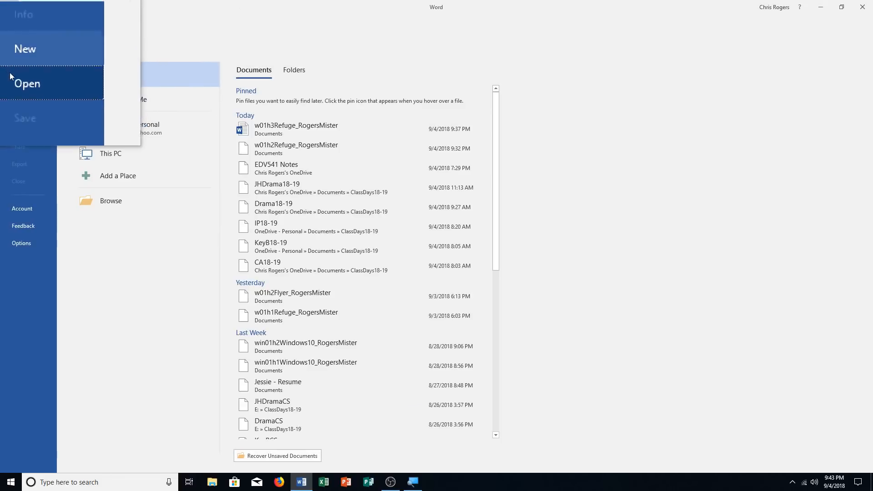
click(140, 203)
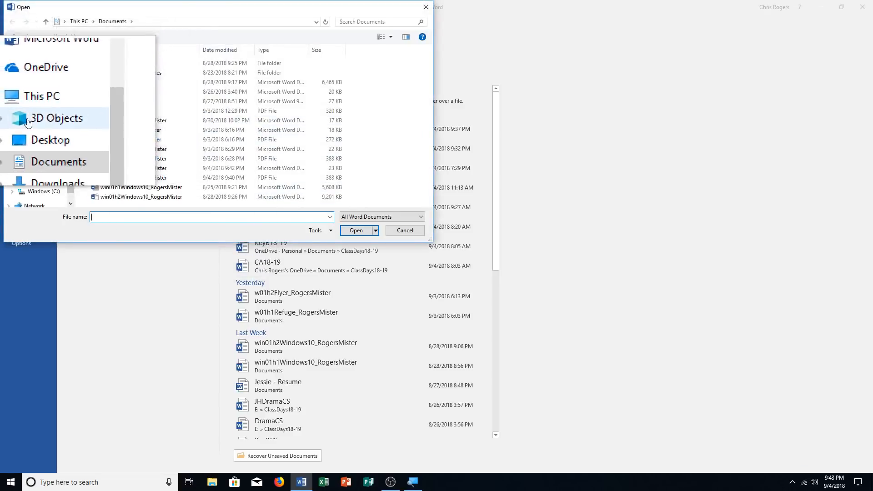
click(38, 150)
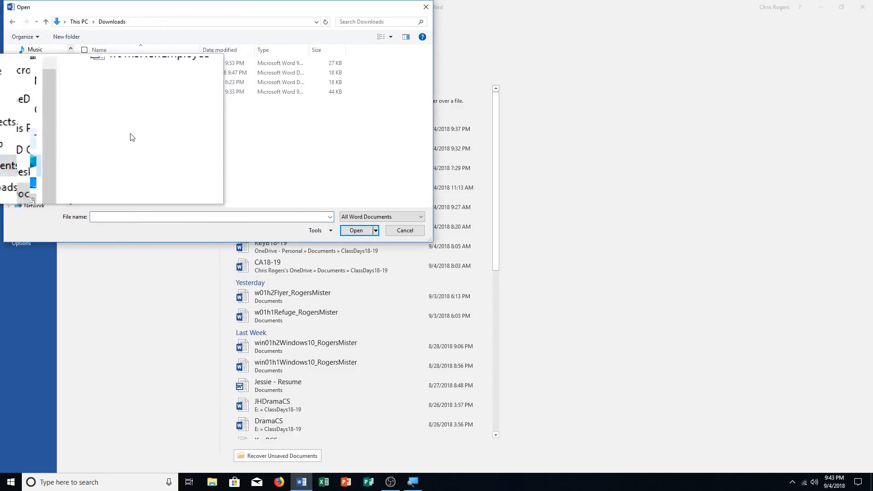
click(134, 93)
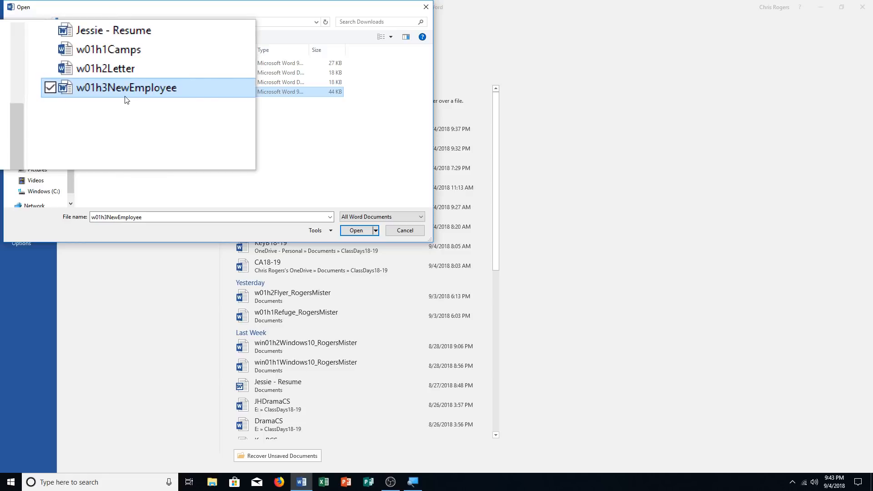
click(356, 236)
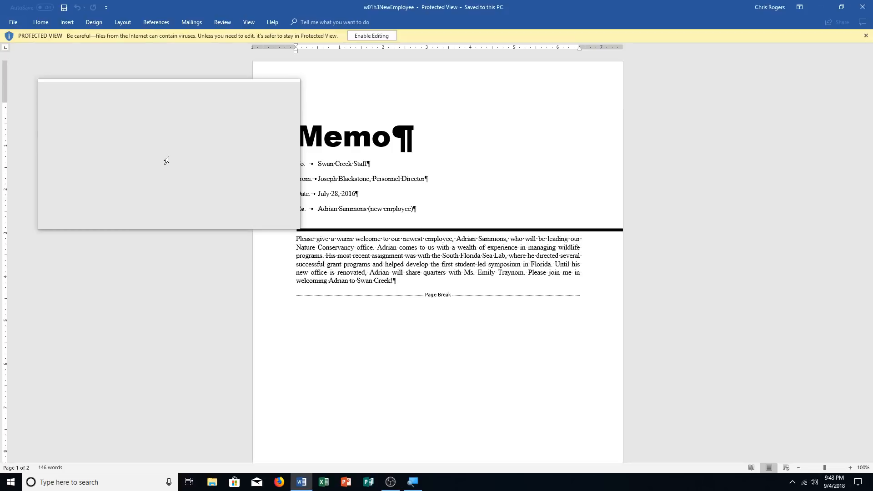
click(371, 35)
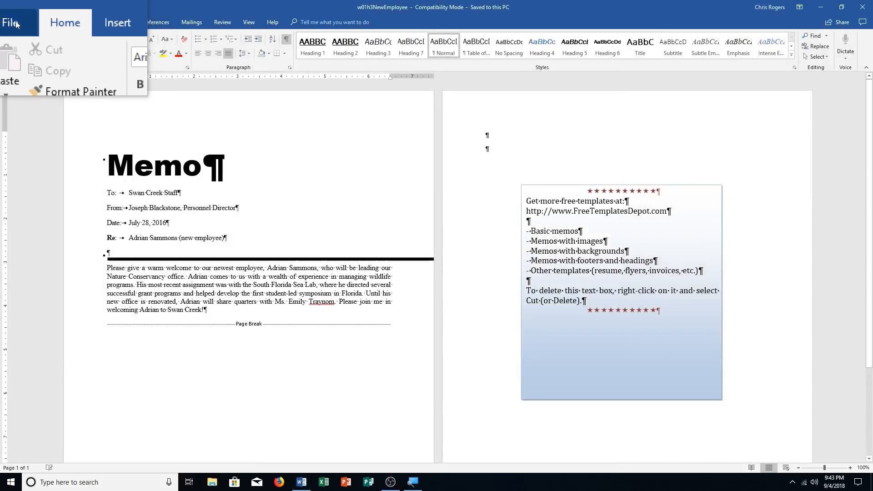
- Convert the new employee memo from Compatibility Mode to the newest Word file format
click(16, 23)
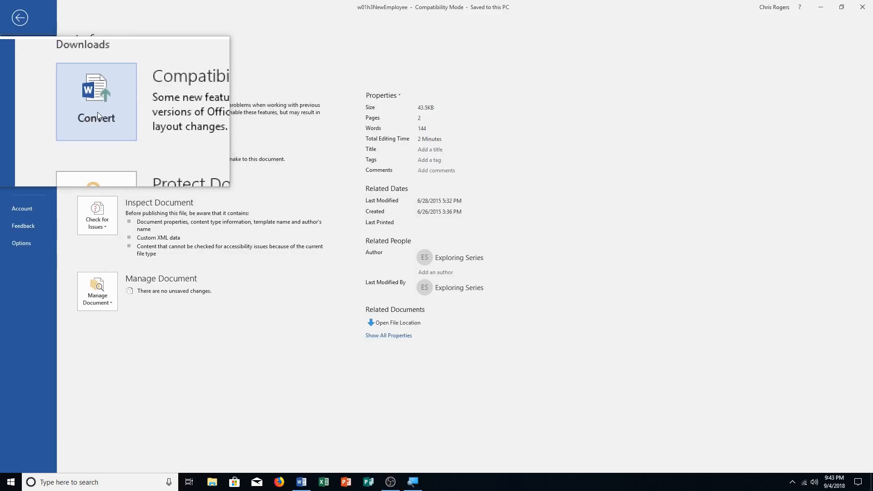
key(Escape)
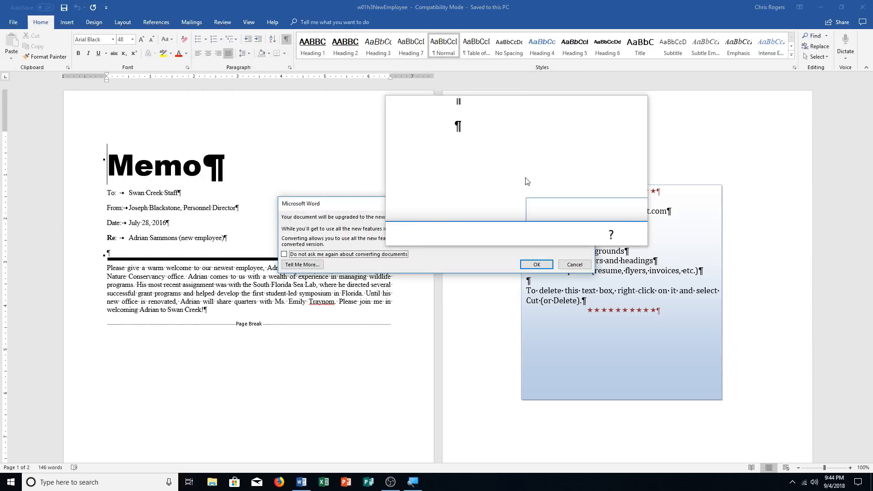
click(532, 268)
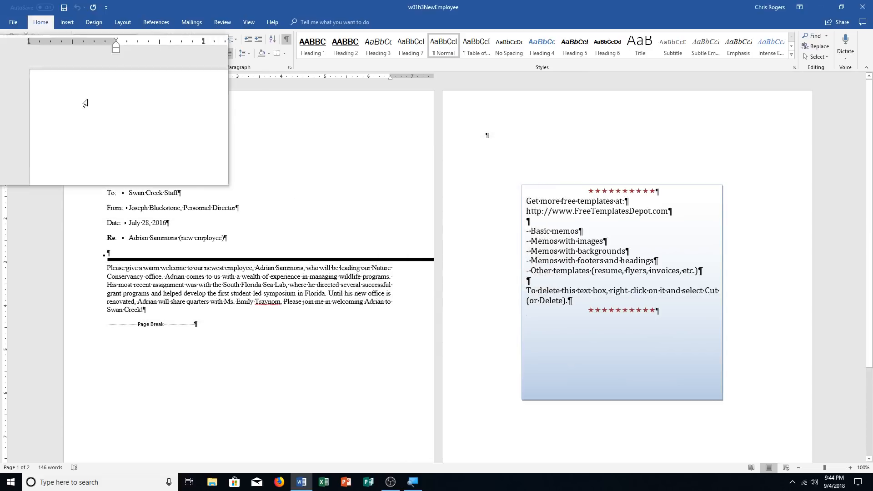
- Save the memo in Downloads as a Word Document (*.docx), adding an underscore and the name suffix after w01h3NewEmployee in the file name
click(9, 18)
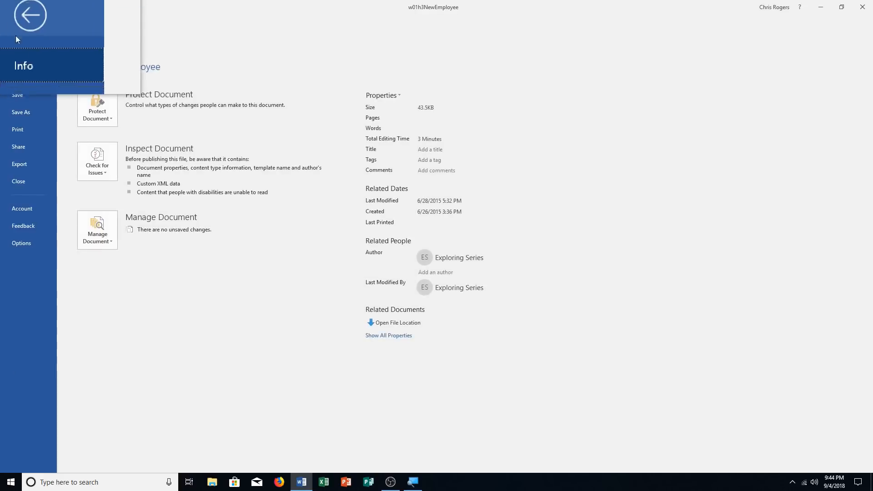
click(16, 112)
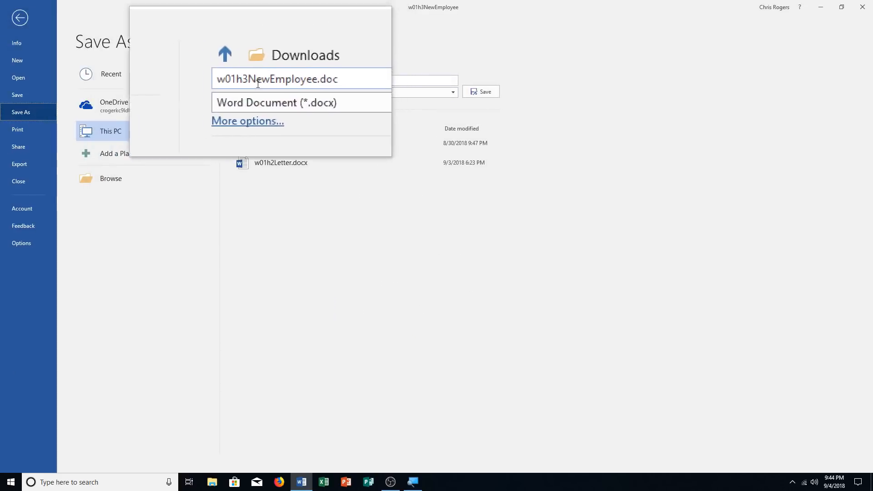
click(296, 82)
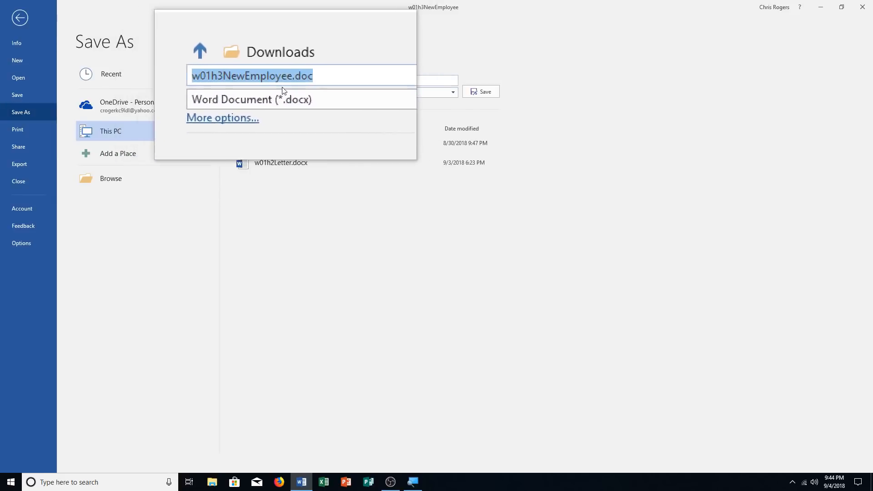
click(289, 81)
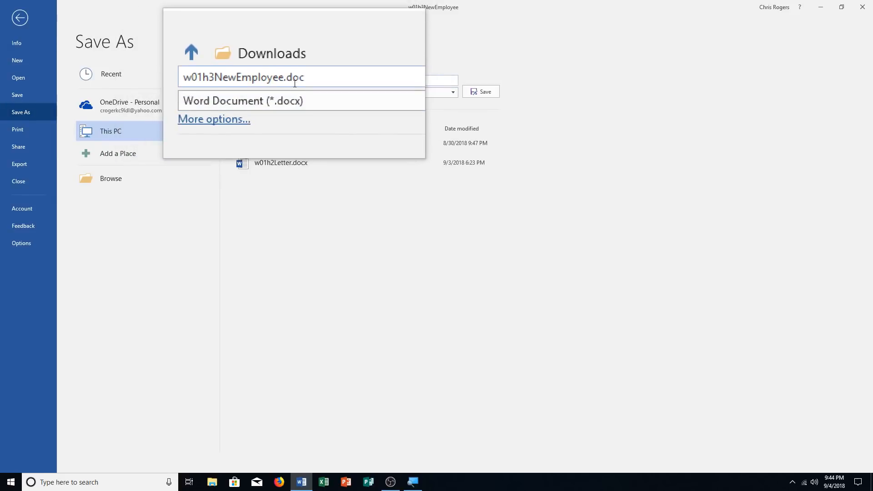
text(_)
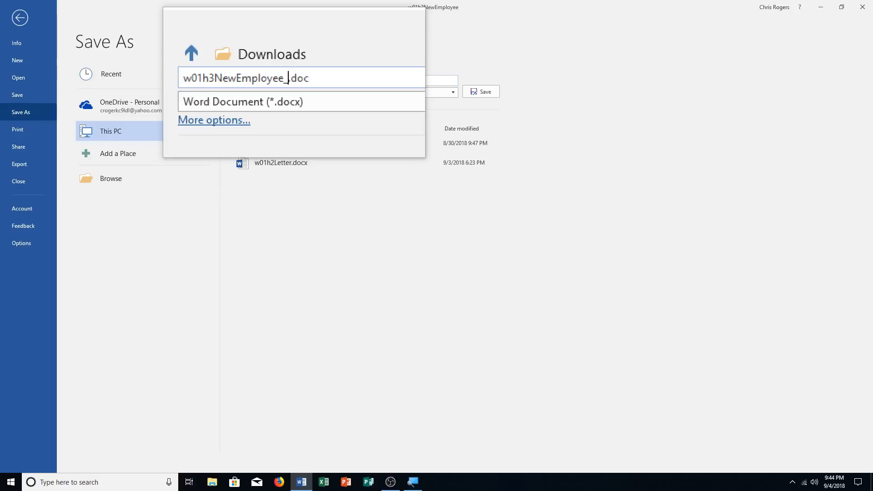
text(RogersMister)
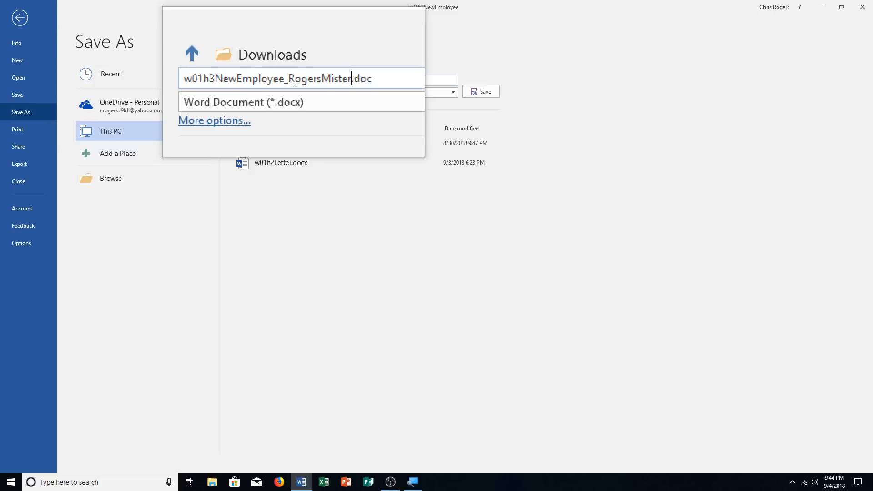
click(475, 94)
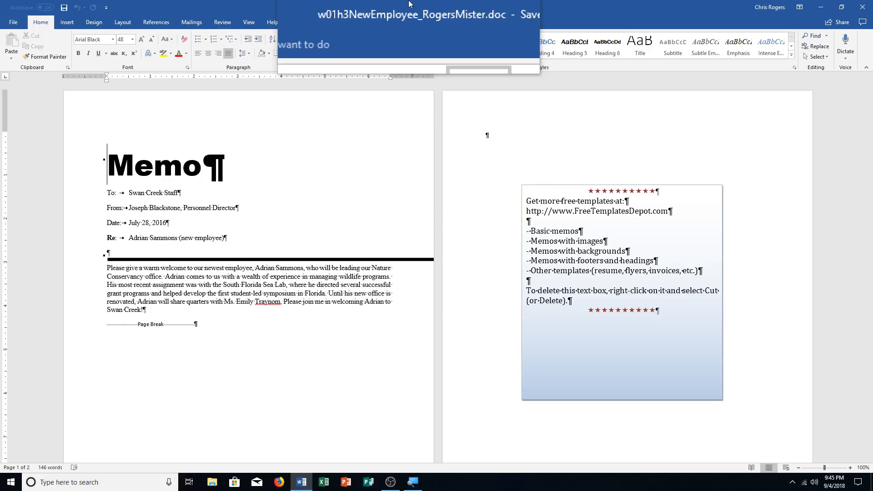
- Examine the Save and Advanced settings in Word Options, and leave them without applying changes
click(13, 22)
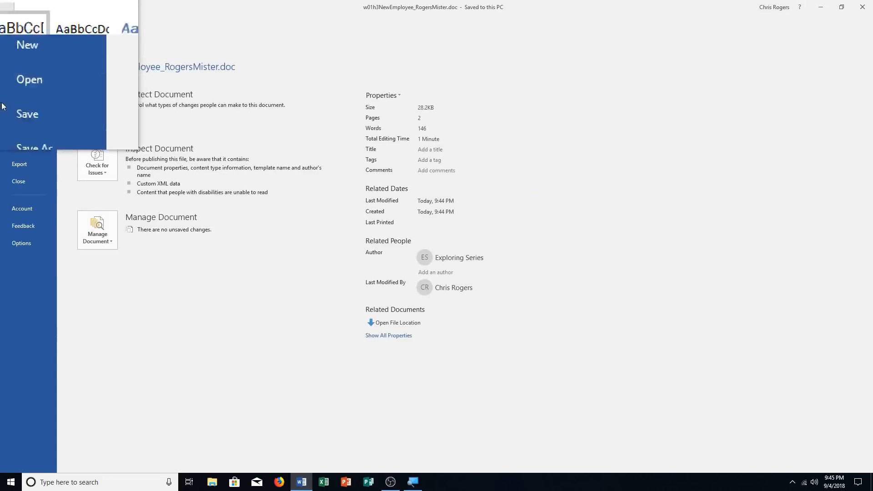
click(16, 244)
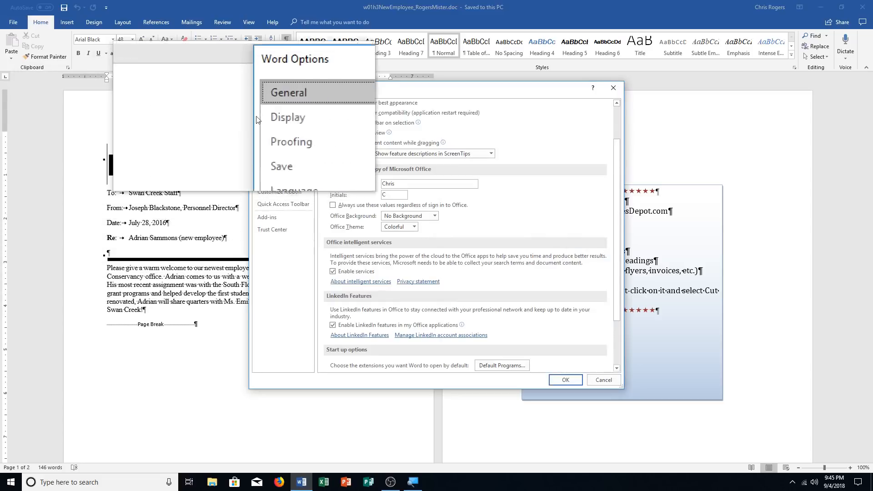
click(269, 142)
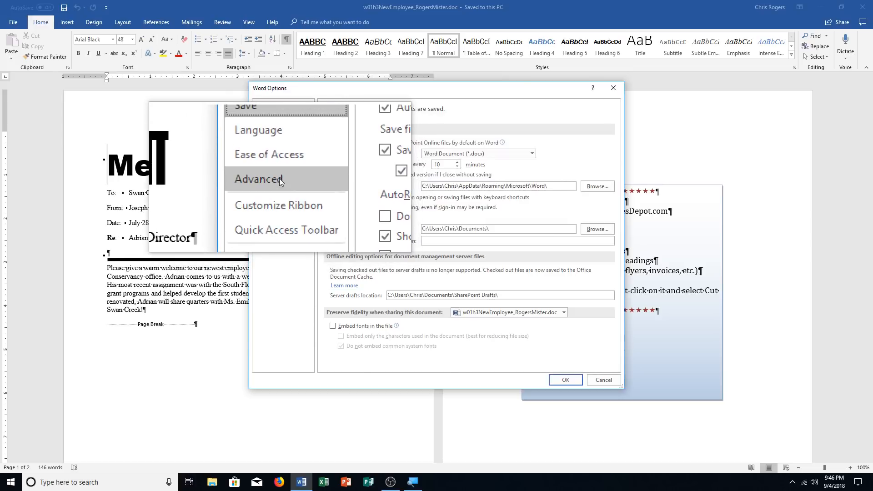
click(279, 179)
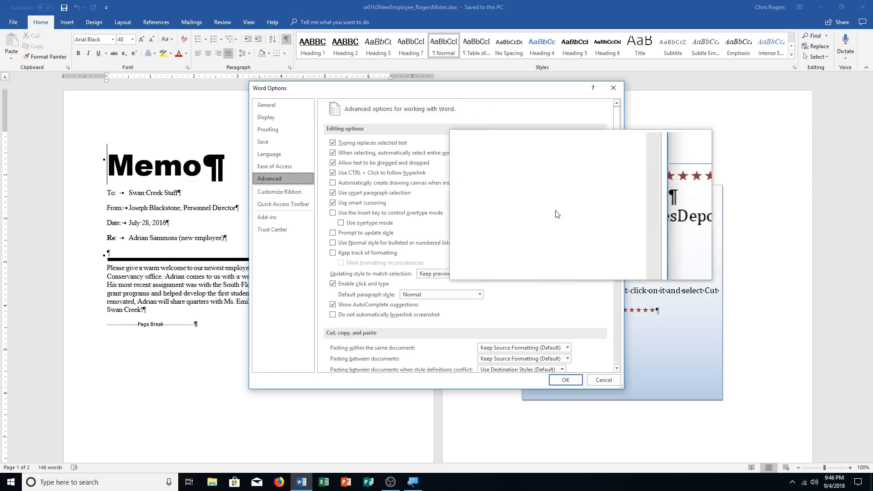
scroll(523, 217, down, 4)
scroll(523, 217, down, 10)
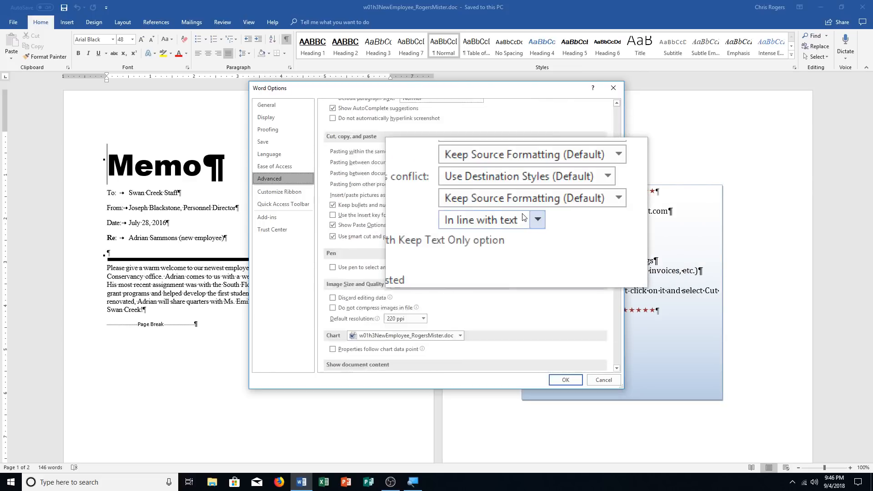
scroll(541, 212, down, 10)
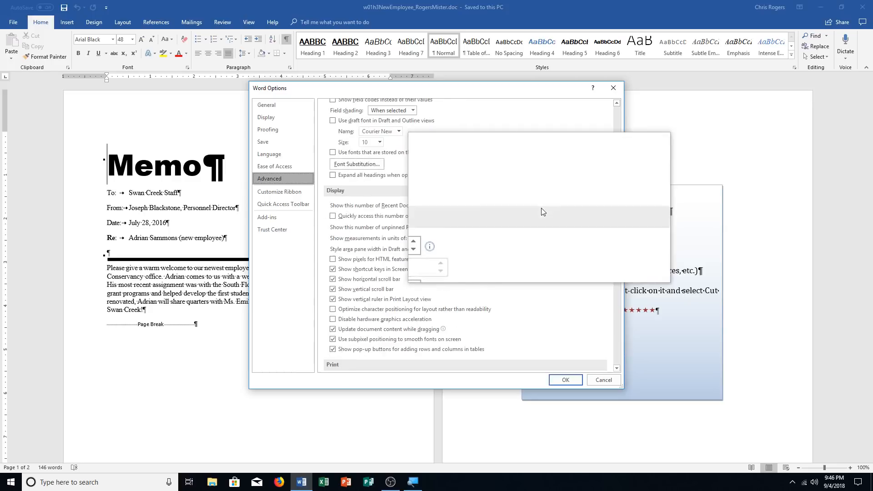
scroll(541, 212, down, 5)
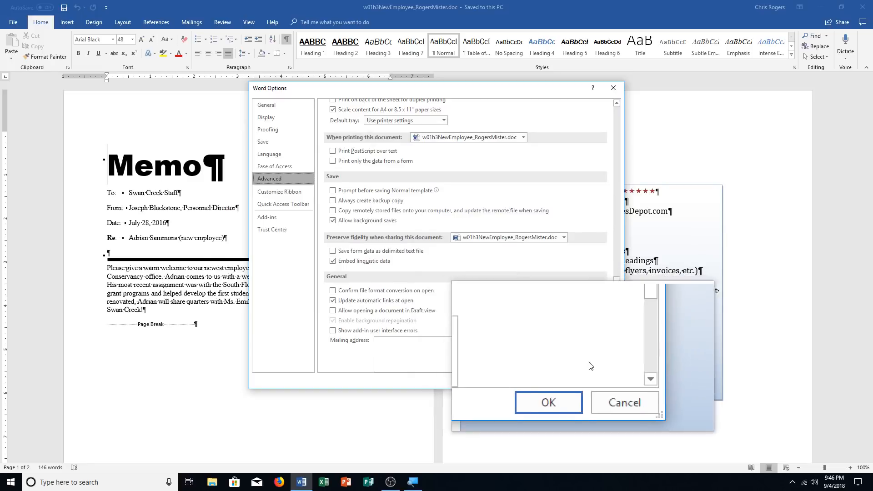
click(599, 384)
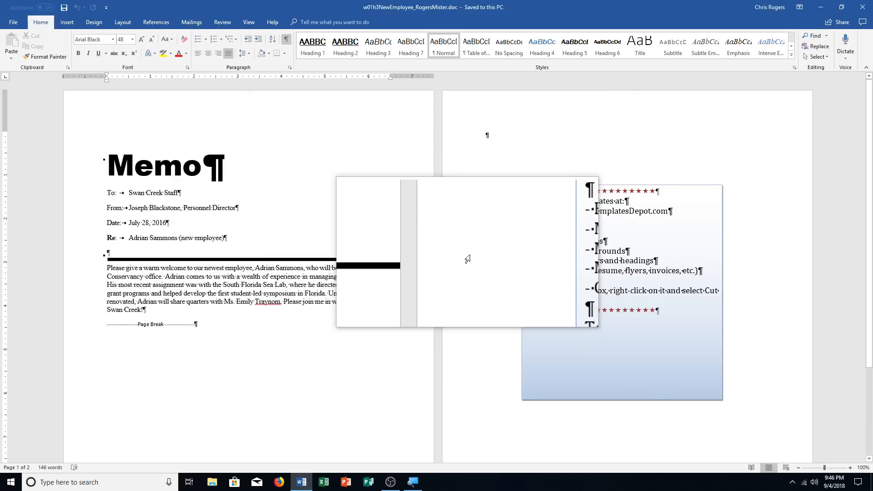
- Close the new employee memo and reopen the w01h3Refuge document from the recent documents
click(7, 21)
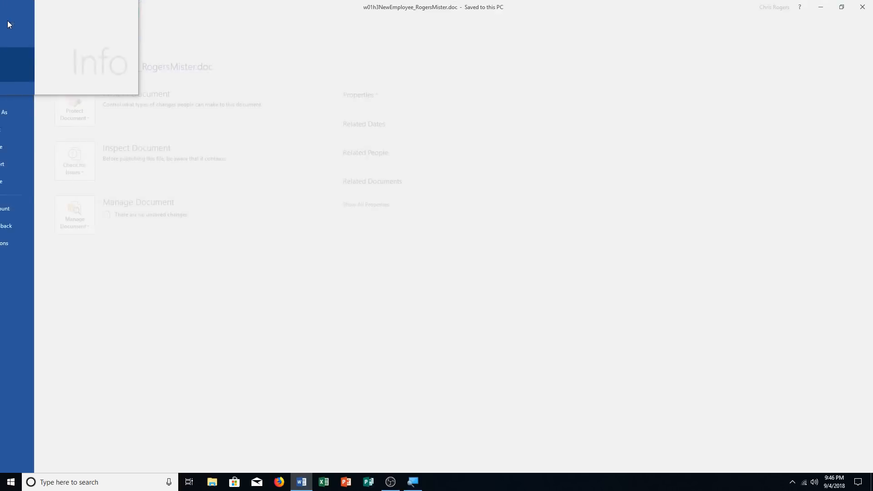
click(22, 182)
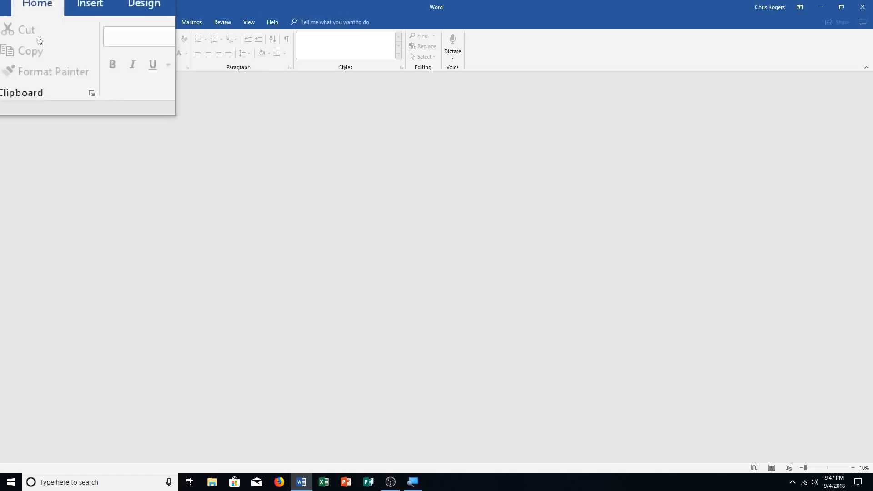
click(12, 24)
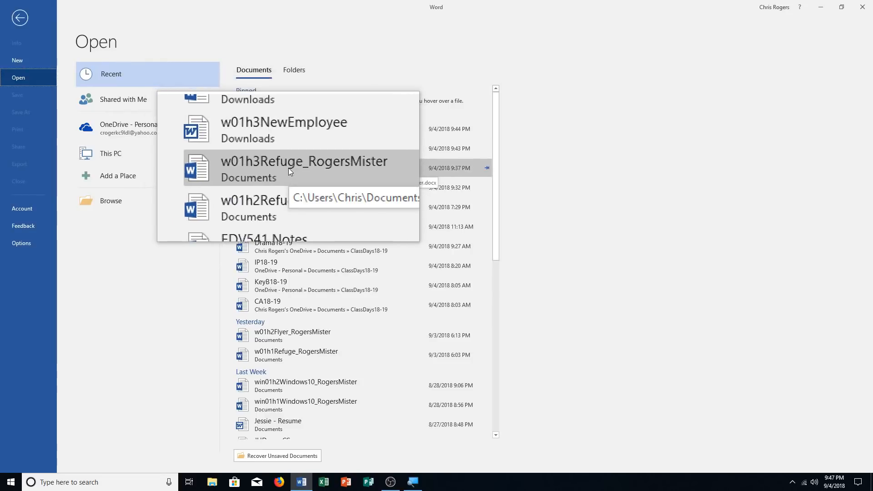
click(288, 168)
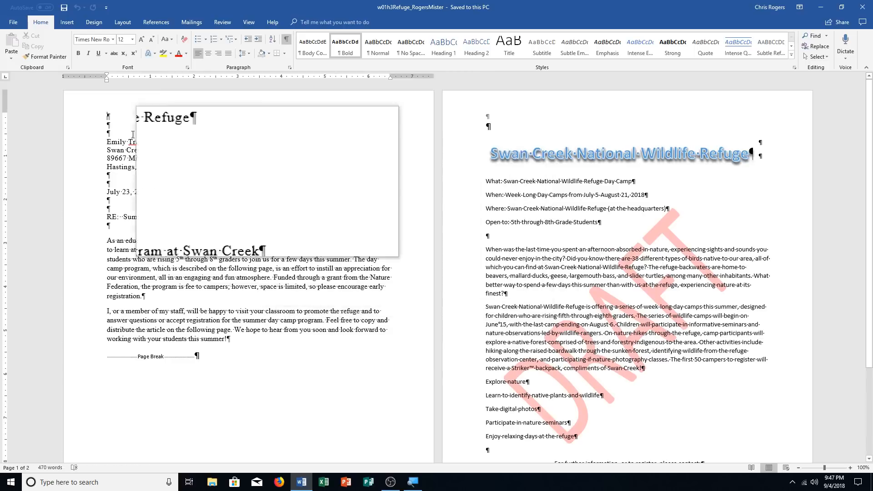
- Inspect the refuge document with the Document Inspector and remove all document properties and personal information
click(14, 22)
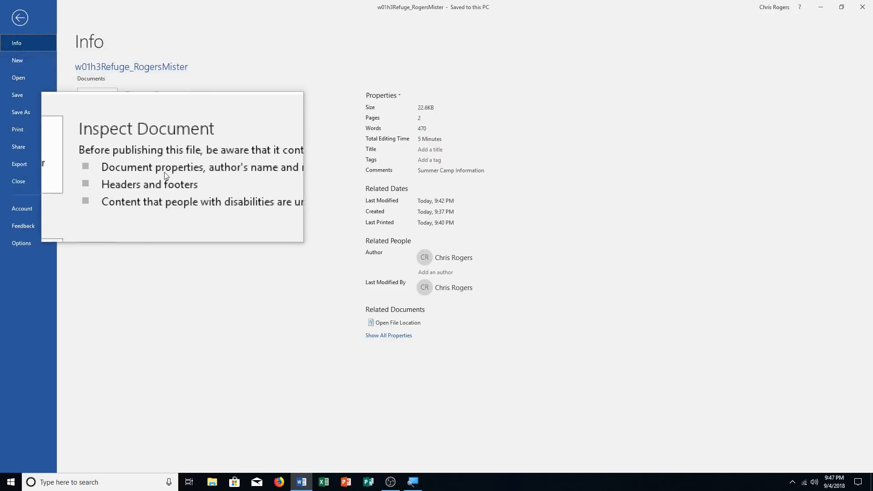
click(98, 166)
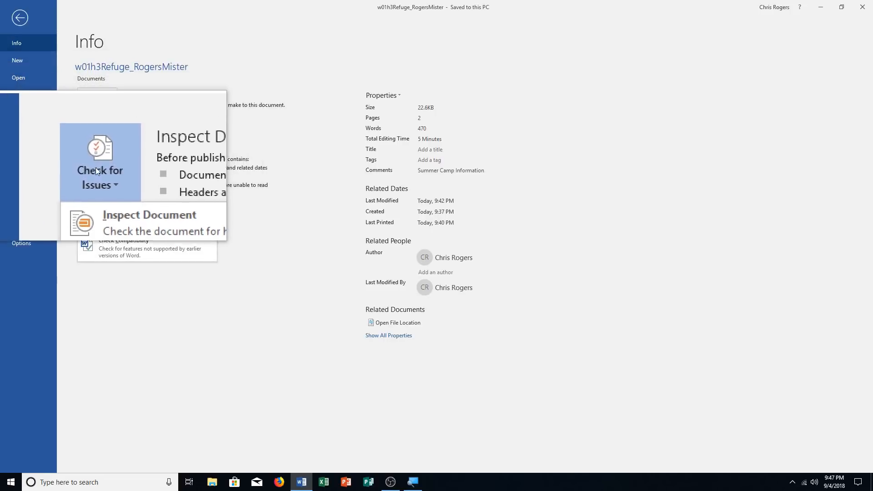
click(113, 201)
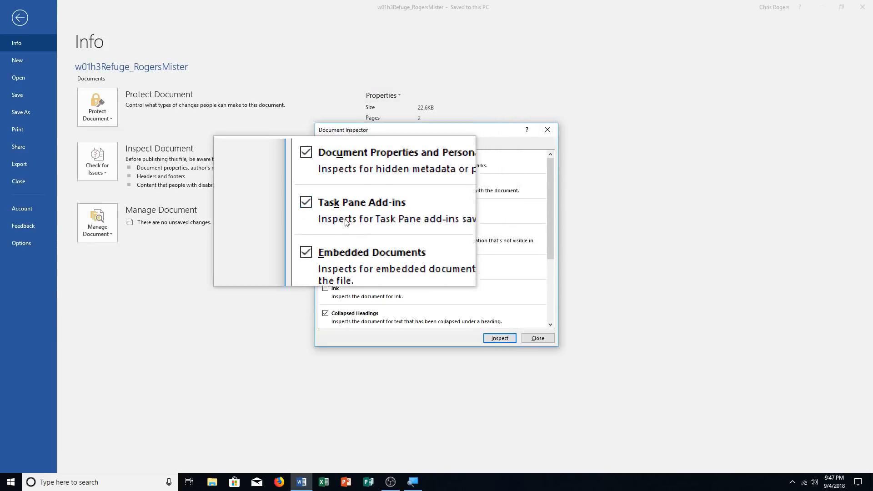
click(500, 341)
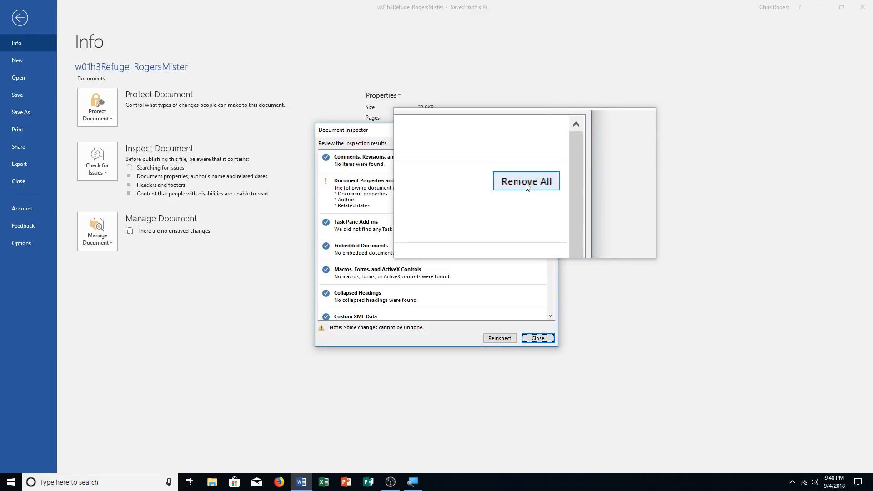
click(526, 184)
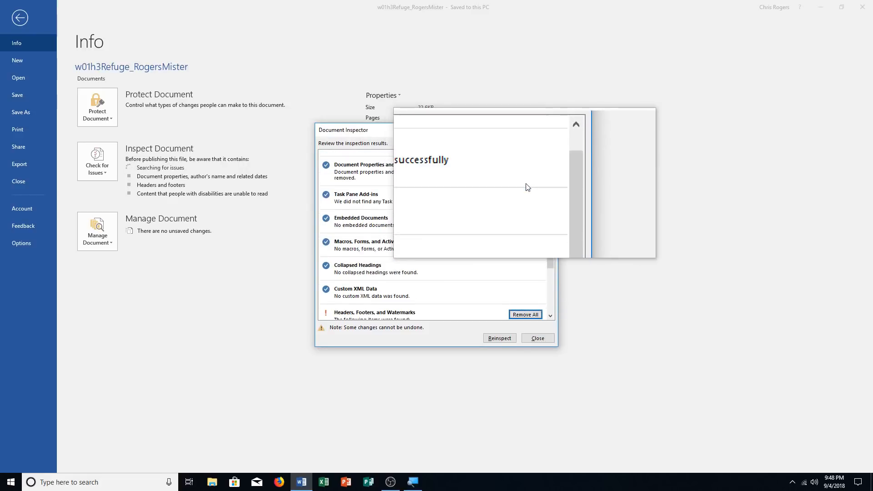
- Preview both pages of the refuge document for printing, try page 2 with 5 copies, leave without printing, and save the document
click(528, 335)
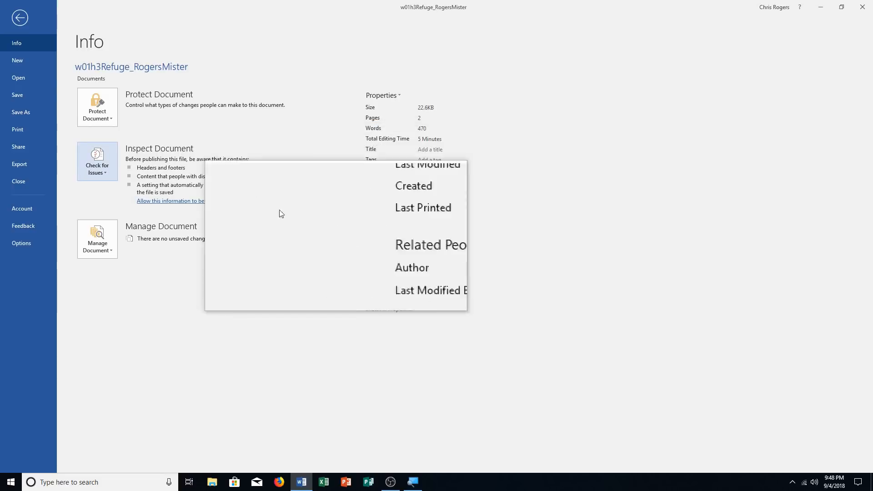
click(15, 131)
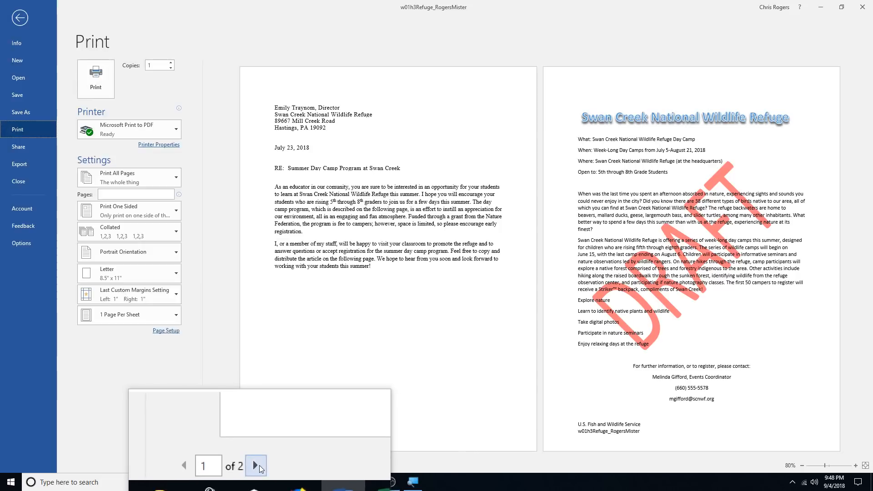
click(259, 466)
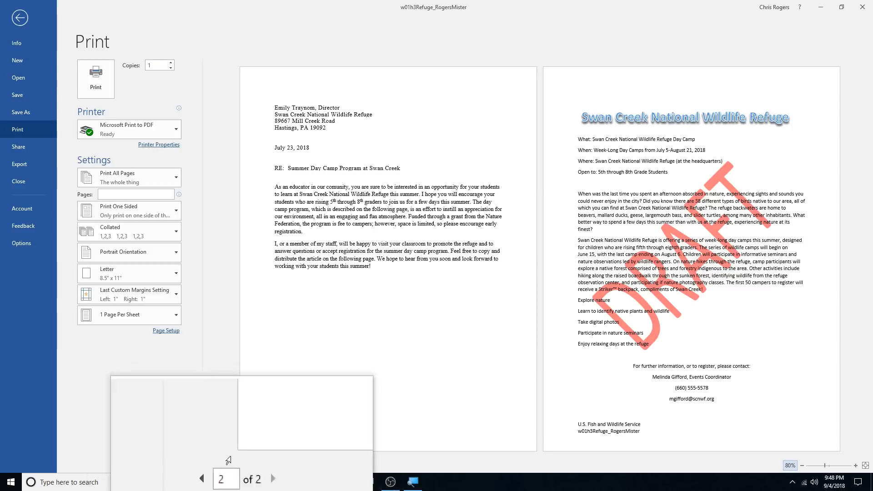
click(226, 464)
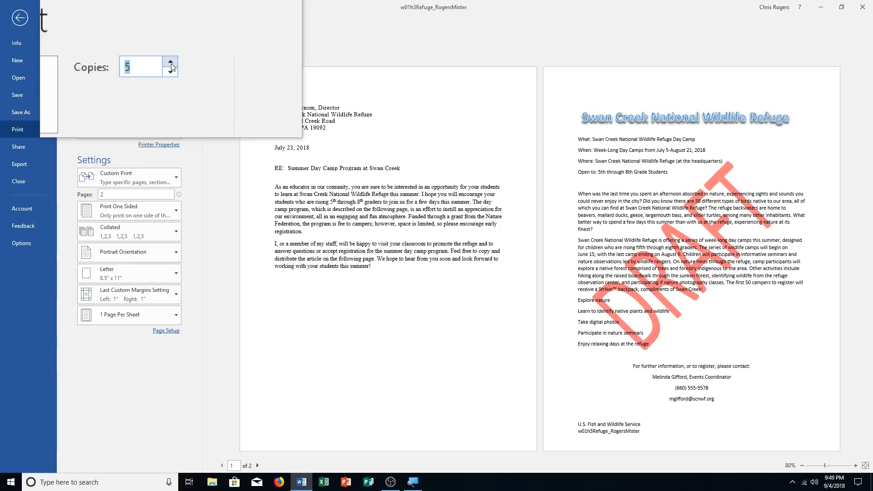
key(Escape)
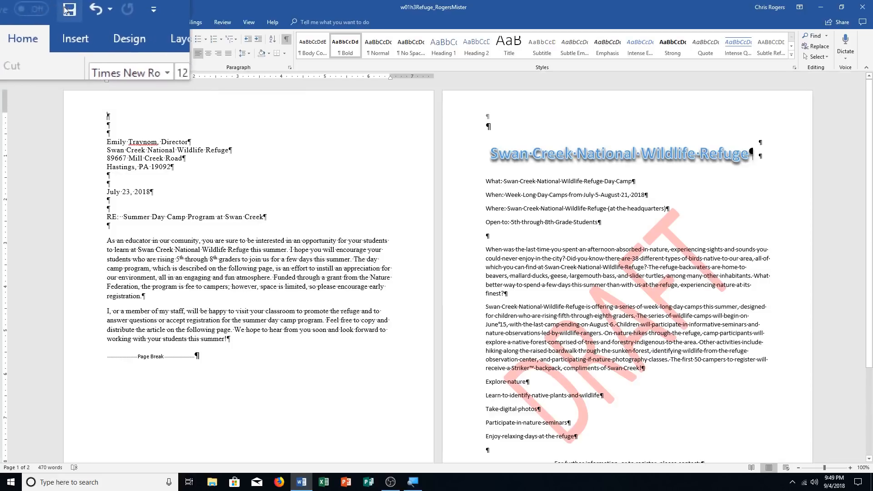
click(66, 8)
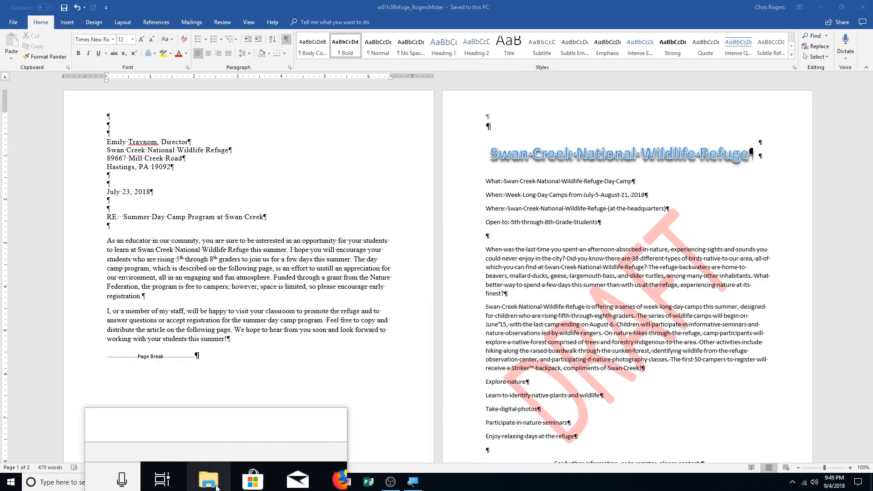
- Switch to File Explorer and select the w01h3Refuge Word and PDF files in the Documents folder
click(212, 483)
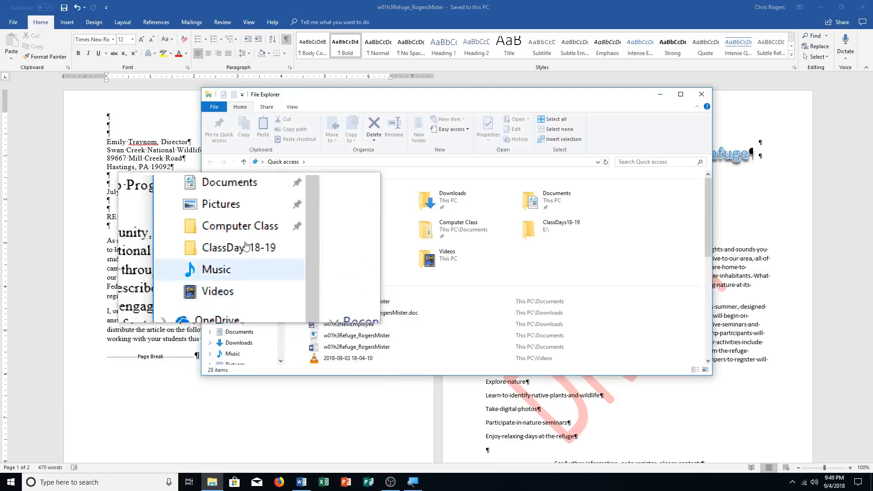
click(232, 213)
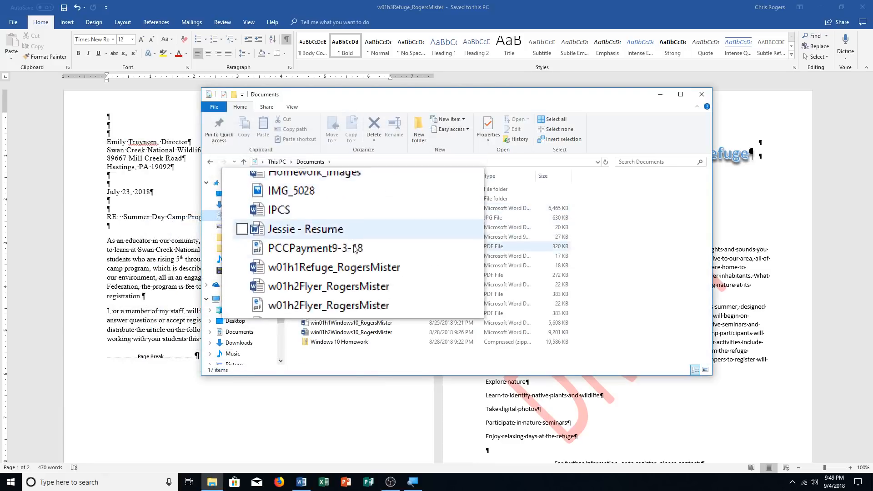
click(343, 303)
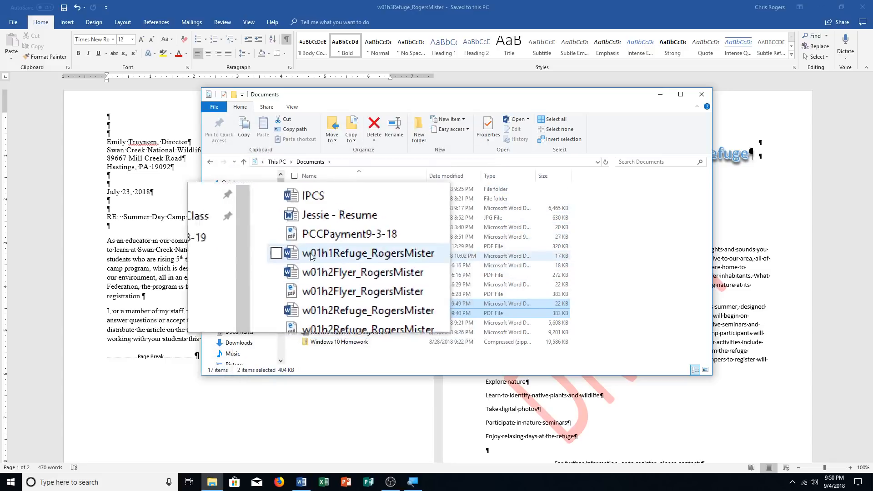
- Copy the name-suffixed w01h3NewEmployee memo from Downloads into Documents and select it together with the w01h3Refuge Word and PDF files
click(239, 205)
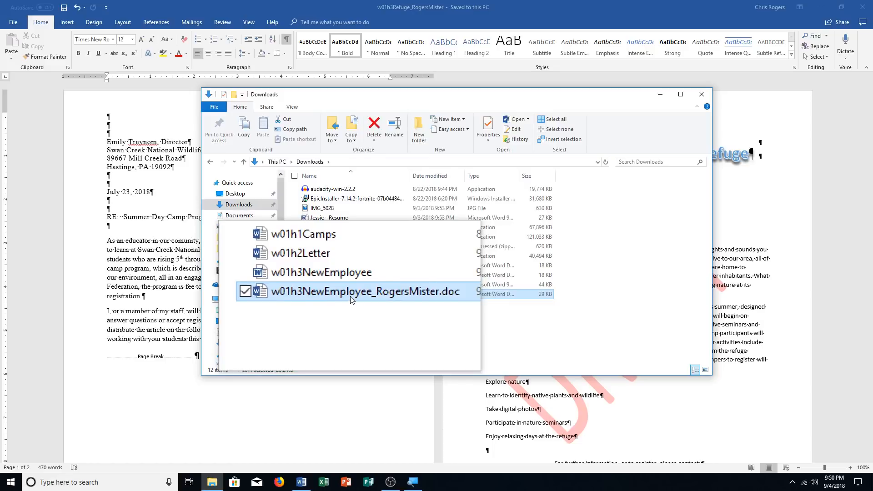
right_click(351, 295)
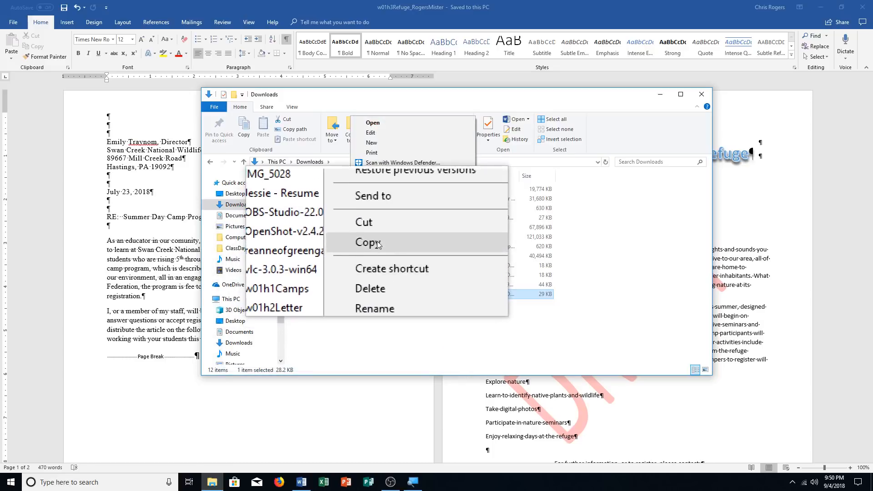
click(378, 234)
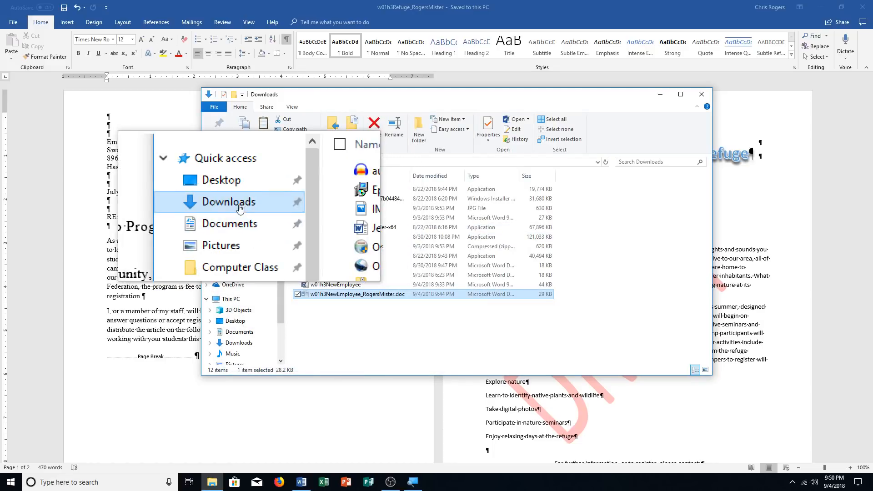
click(241, 216)
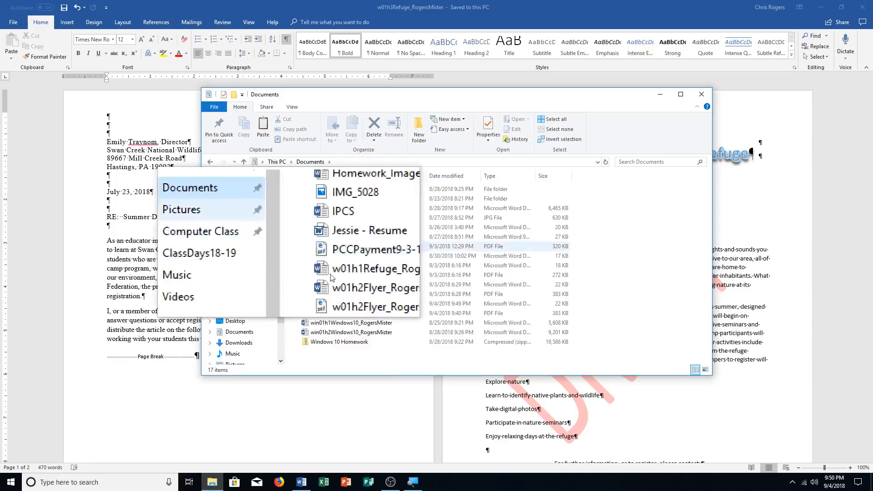
right_click(359, 355)
click(399, 295)
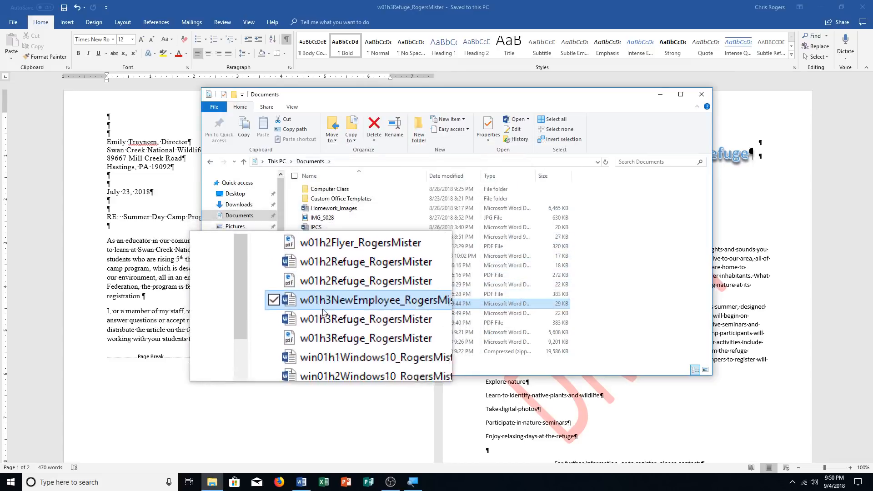
shift+click(335, 323)
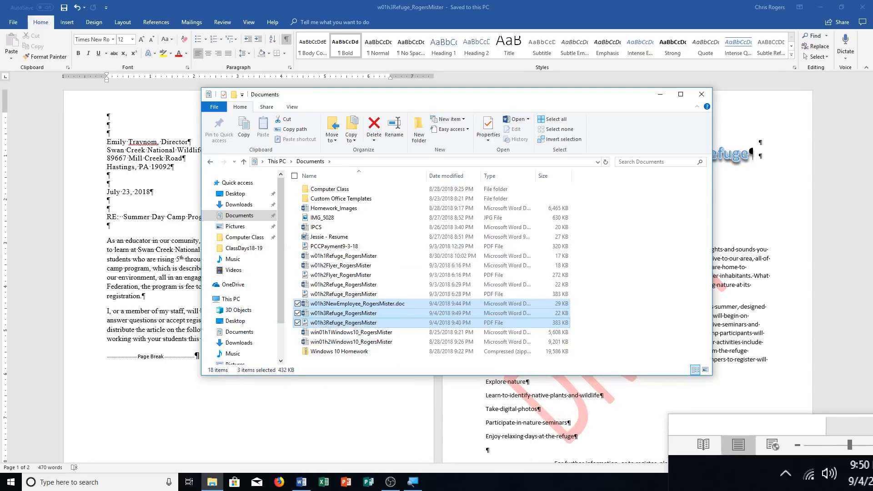
click(793, 482)
right_click(798, 460)
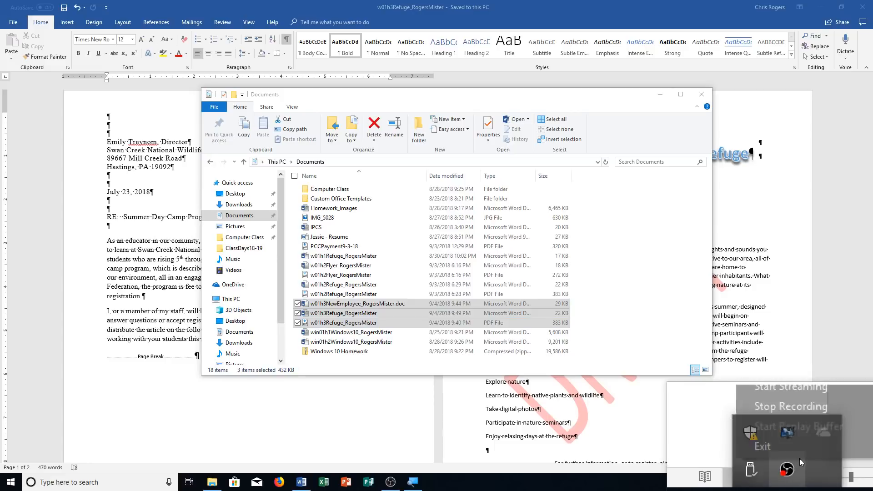